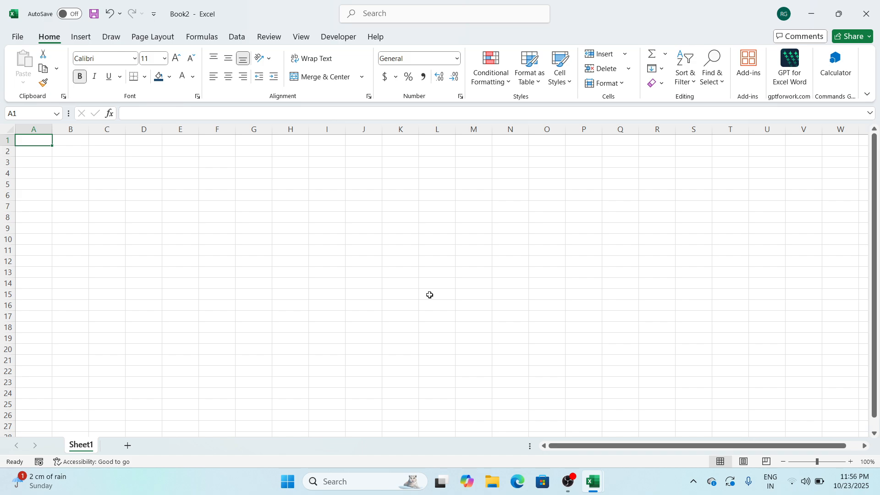
# Enter the headers Emp Id, Name and Salary in cells A4 to C4
pyautogui.keyDown('ctrl'); pyautogui.scroll(5, 441, 370); pyautogui.keyUp('ctrl')
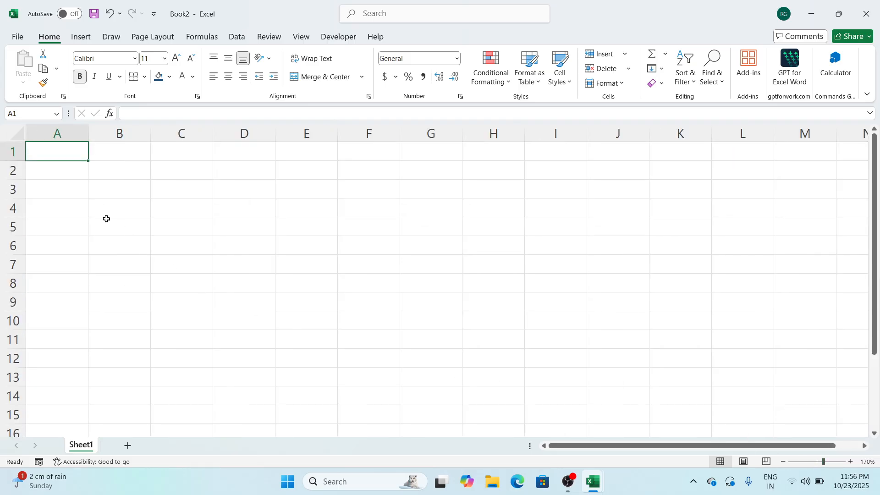
pyautogui.click(84, 205)
pyautogui.hotkey('ctrl', 'b')
pyautogui.write('Emp')
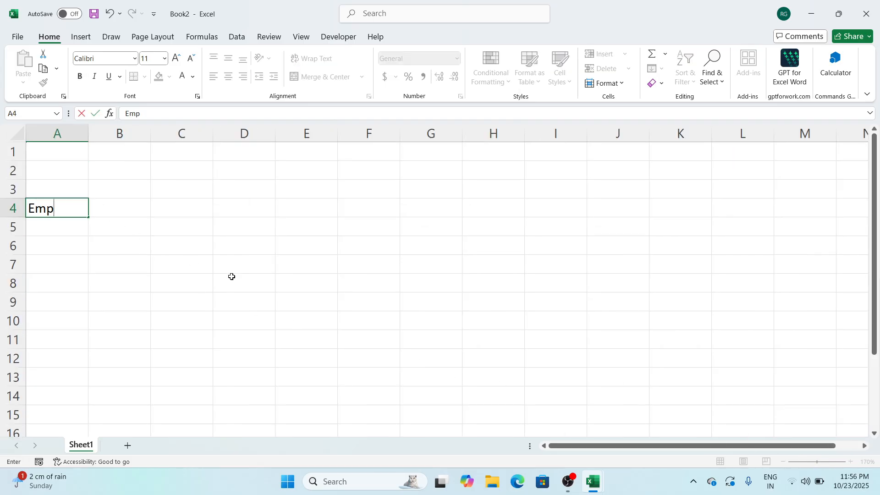
pyautogui.write(' Id')
pyautogui.press('Tab')
pyautogui.write('NAme')
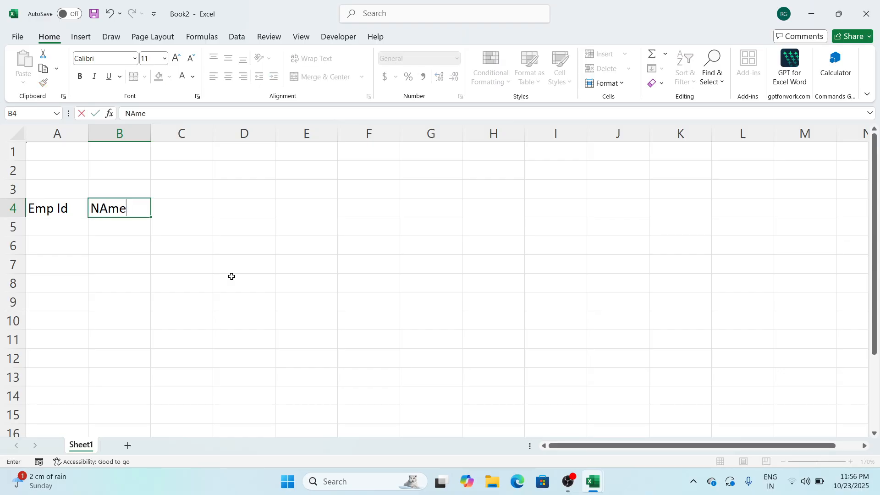
pyautogui.press('Tab')
pyautogui.write('Salary')
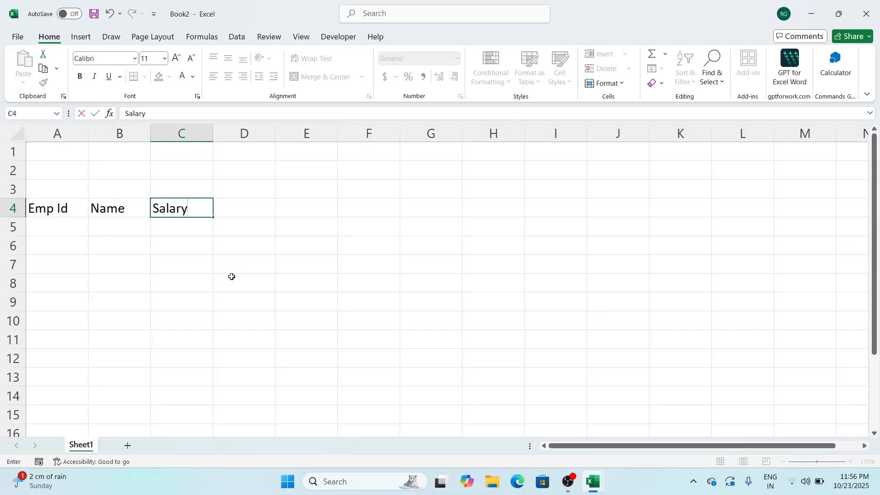
pyautogui.press('Tab')
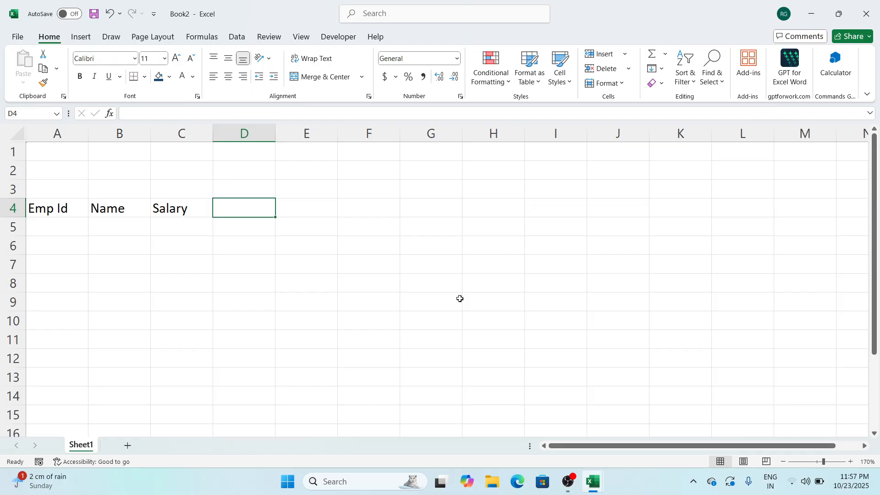
# Enter the dates 01-01-2025 in D4 and 01-02-2025 in E4 to start the daily date headers
pyautogui.write('01-01-2')
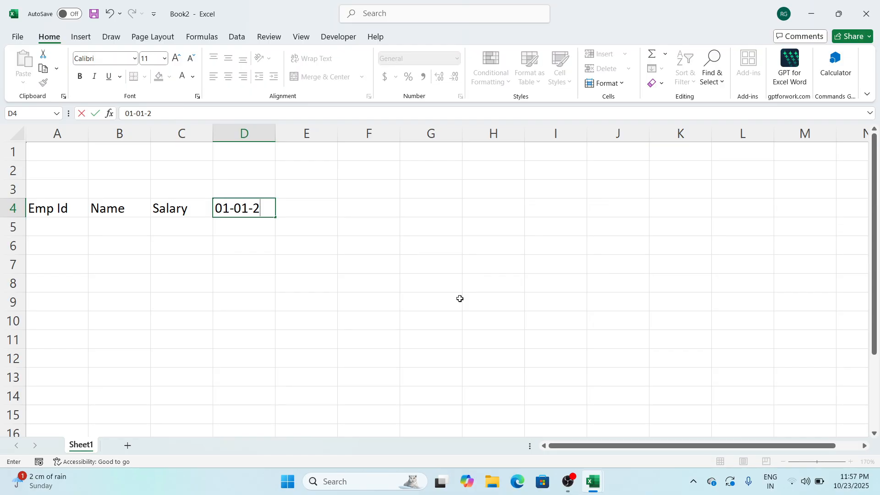
pyautogui.write('025')
pyautogui.press('Return')
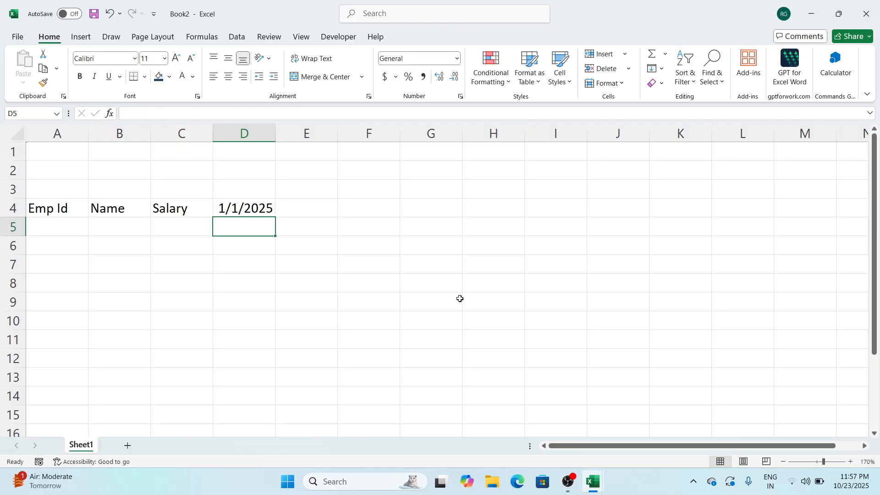
pyautogui.press('Right')
pyautogui.press('Up')
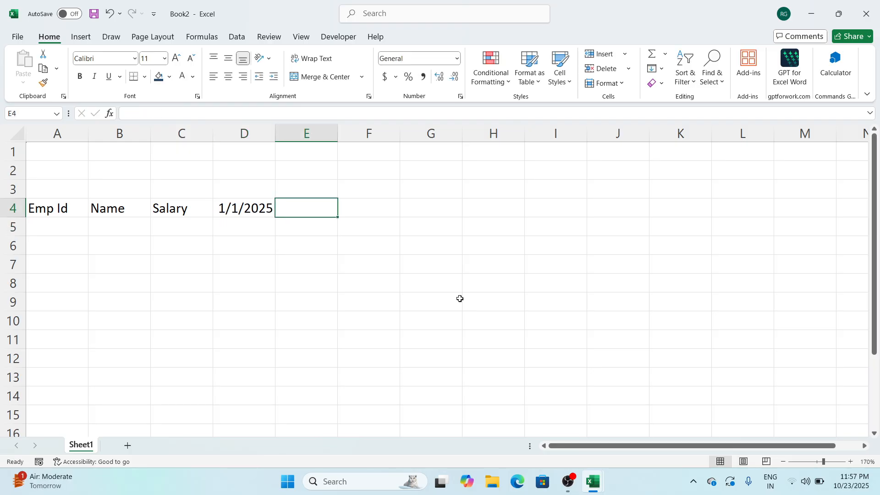
pyautogui.write('01-02-20')
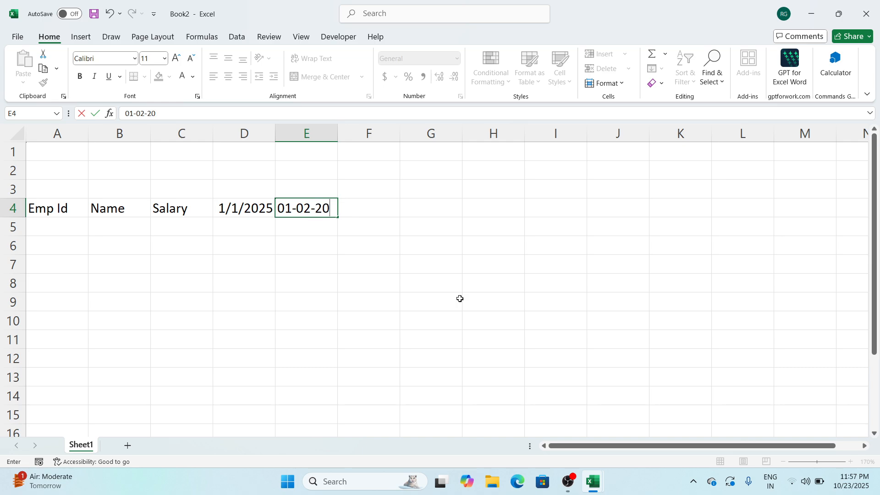
pyautogui.write('25')
pyautogui.press('Return')
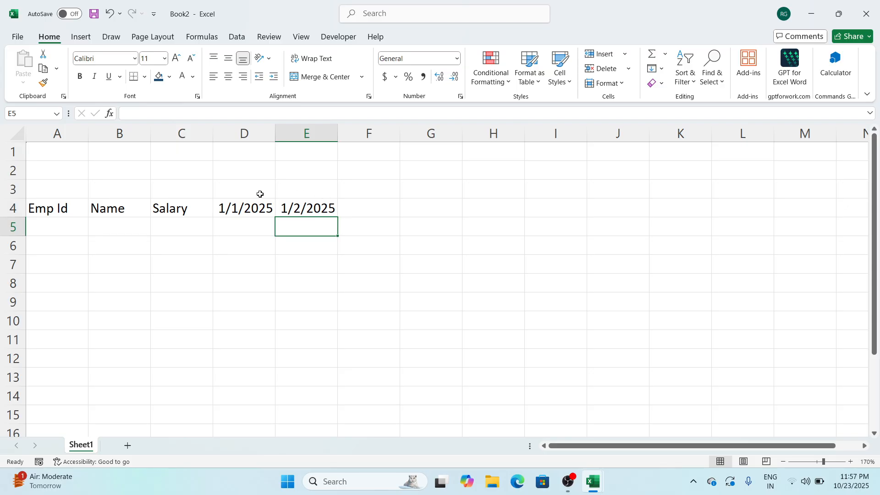
# Extend the date series from D4:E4 across row 4 to 1/31/2025 in AH4
pyautogui.moveTo(252, 205); pyautogui.dragTo(291, 209)
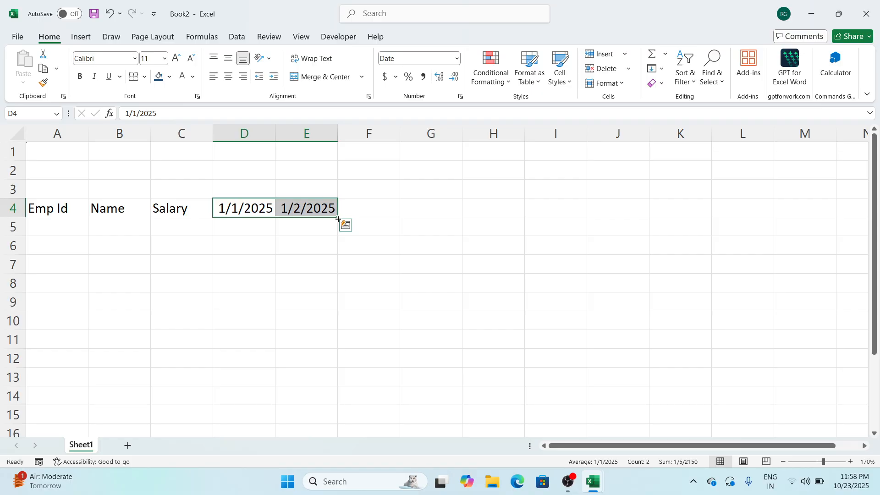
pyautogui.moveTo(338, 219); pyautogui.dragTo(150, 205)
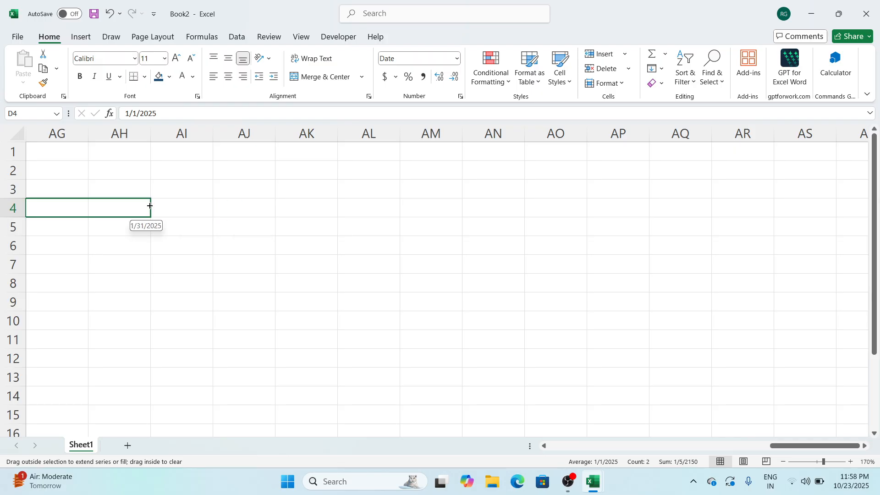
pyautogui.moveTo(150, 206); pyautogui.dragTo(149, 207)
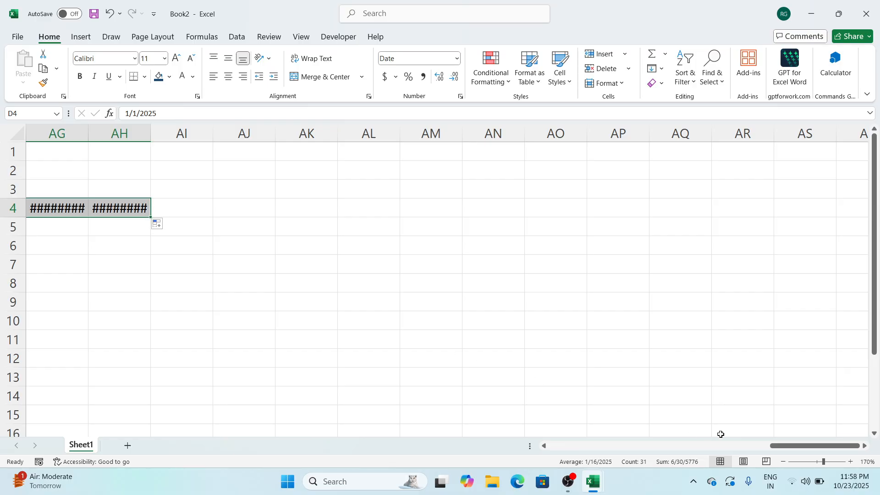
pyautogui.moveTo(772, 445); pyautogui.dragTo(578, 440)
pyautogui.click(558, 242)
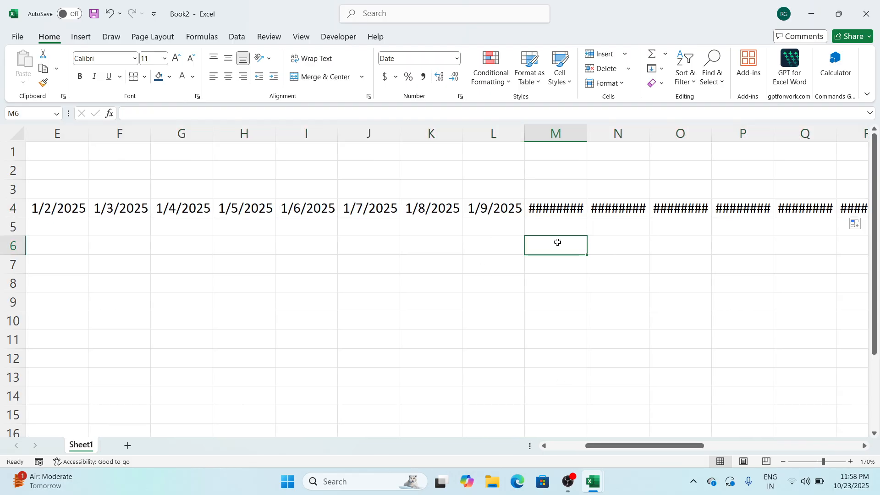
# Fit the widths of columns M, N and O to their dates
pyautogui.doubleClick(585, 127)
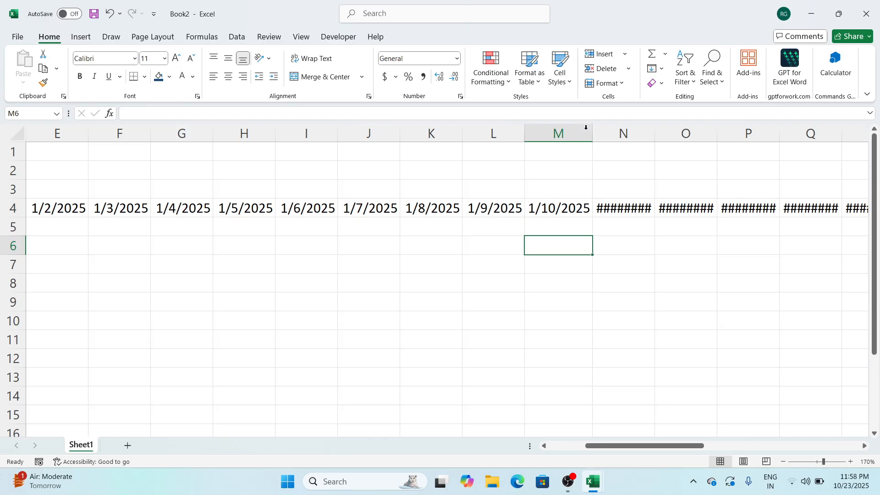
pyautogui.doubleClick(655, 133)
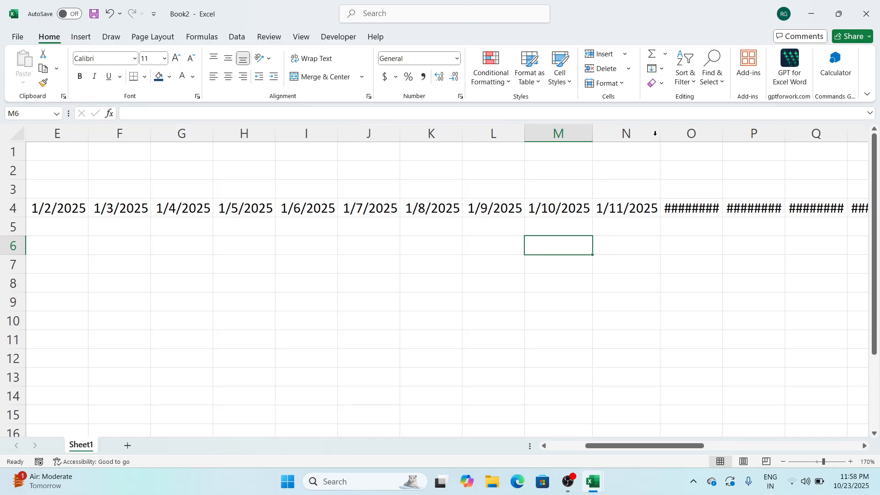
pyautogui.doubleClick(722, 133)
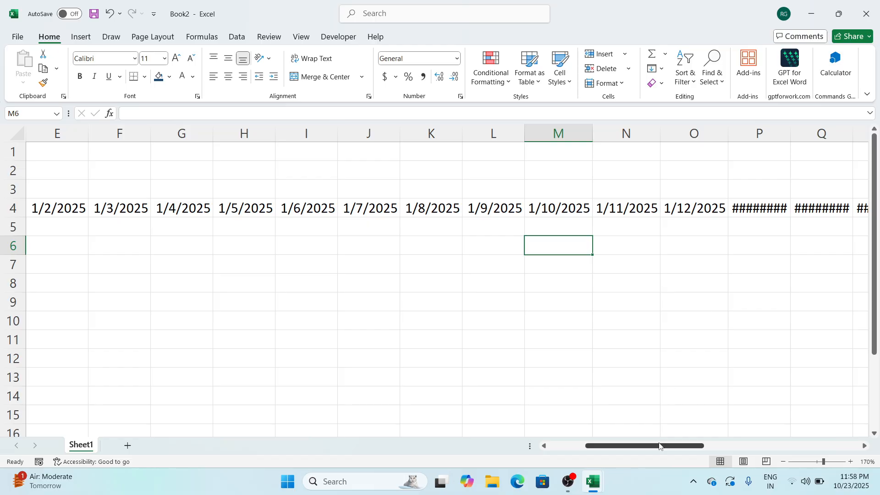
# Format the date headers in D4:AH4 with the 14-Mar date type to show only day and month
pyautogui.moveTo(660, 445); pyautogui.dragTo(623, 446)
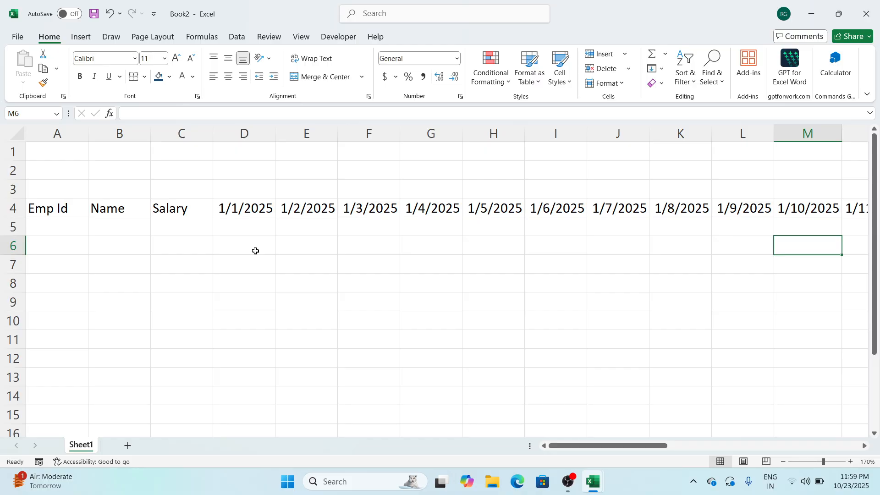
pyautogui.moveTo(242, 215); pyautogui.dragTo(757, 211)
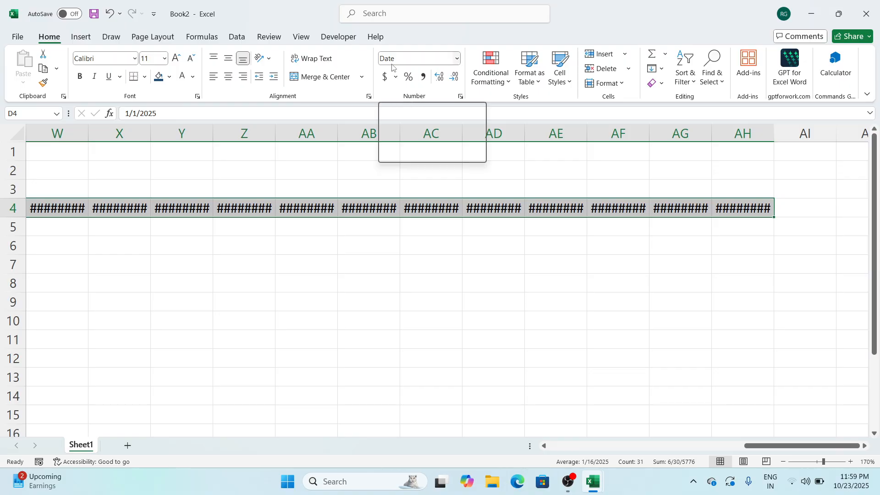
pyautogui.click(459, 59)
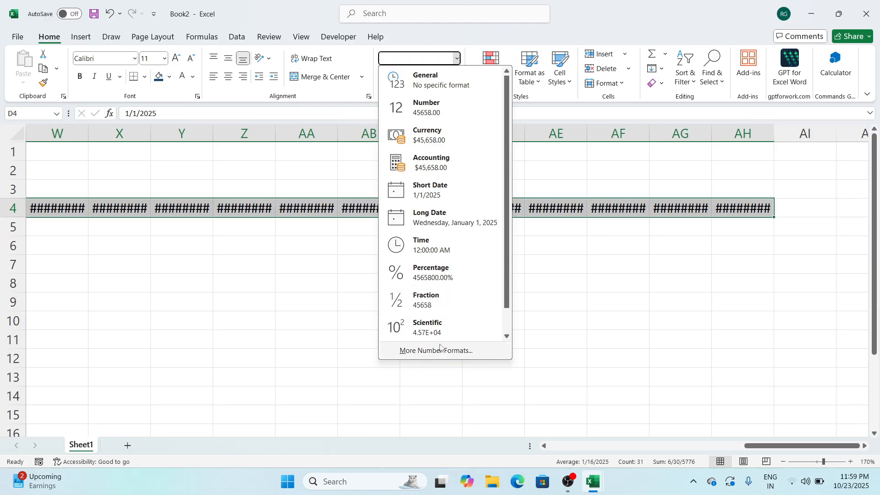
pyautogui.click(473, 356)
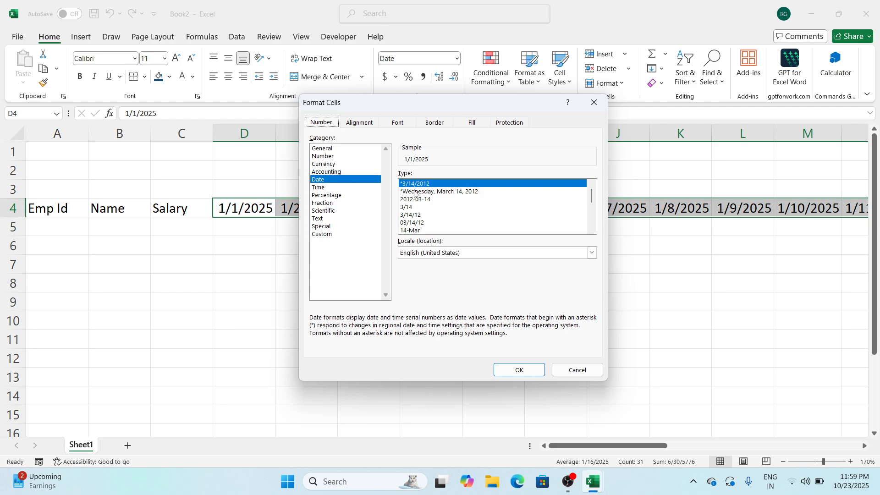
pyautogui.click(422, 231)
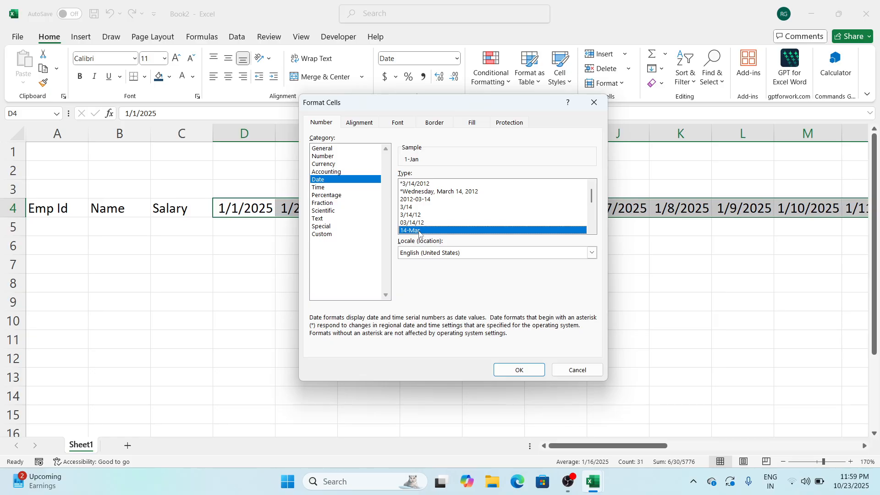
pyautogui.click(514, 368)
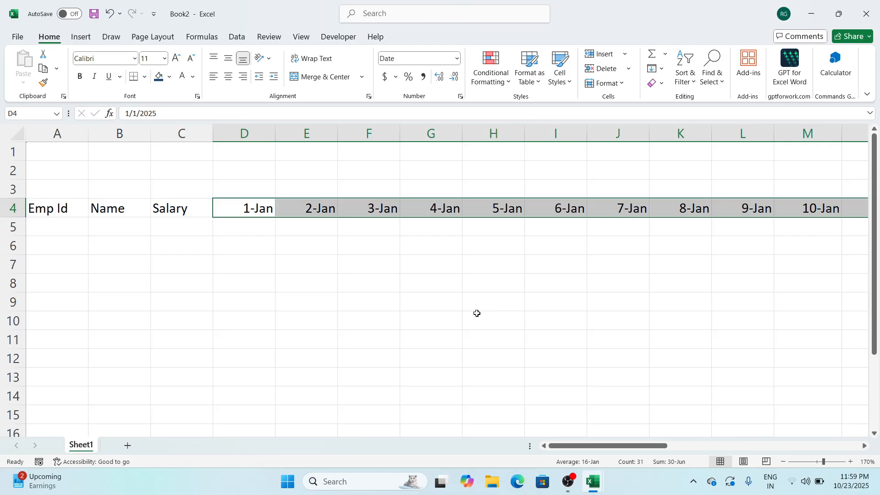
# AutoFit the column widths of the date headers D4:AH4
pyautogui.click(614, 87)
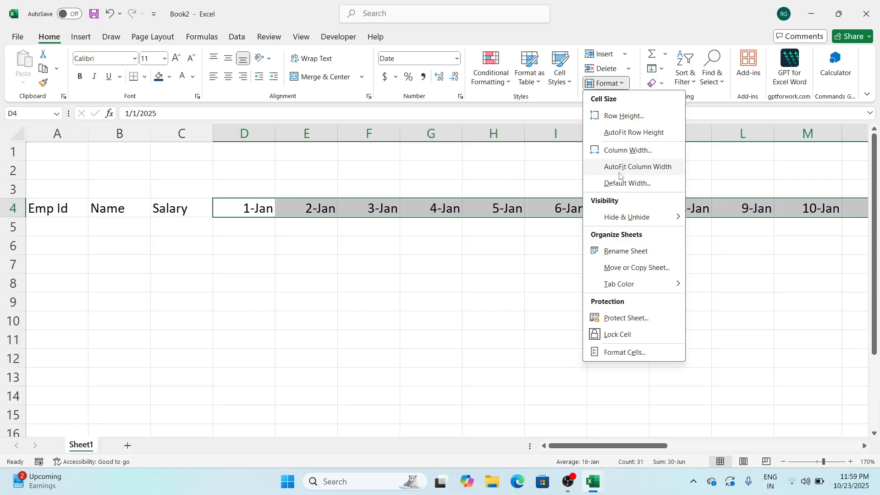
pyautogui.click(654, 172)
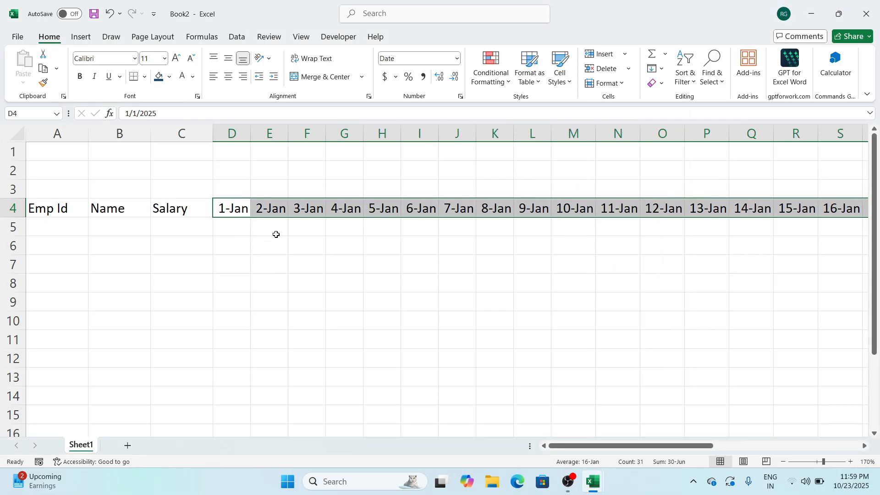
pyautogui.click(344, 279)
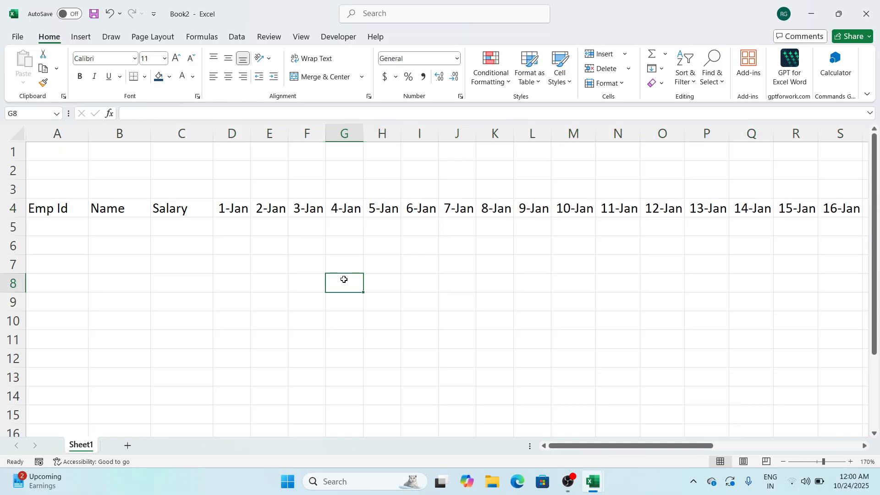
# Add the header Absent Days in AI4, directly after the 31-Jan column
pyautogui.moveTo(570, 444); pyautogui.dragTo(736, 452)
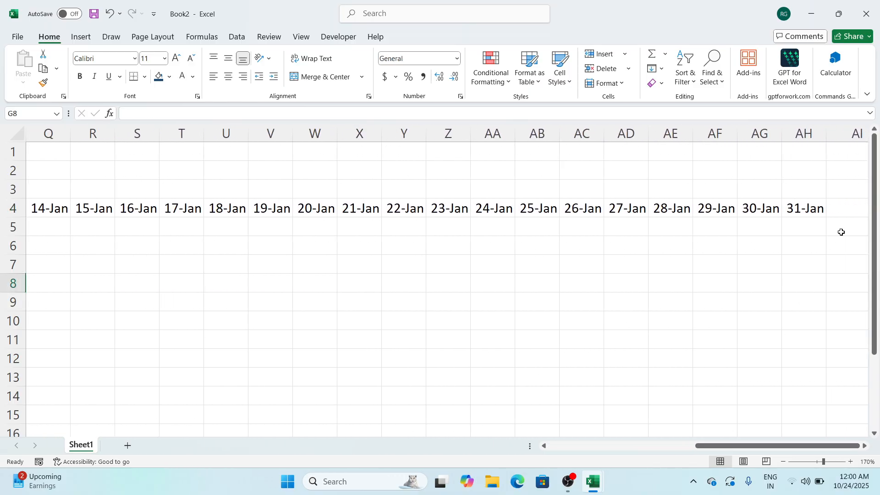
pyautogui.click(846, 210)
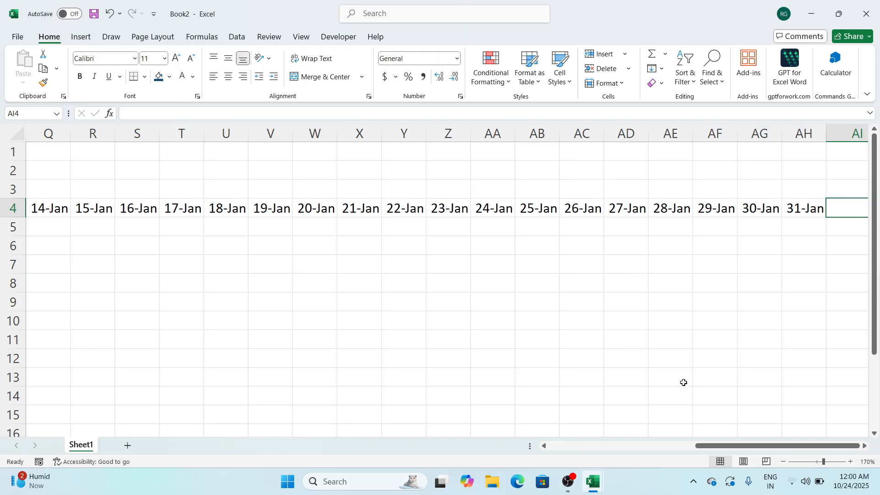
pyautogui.write('Ab')
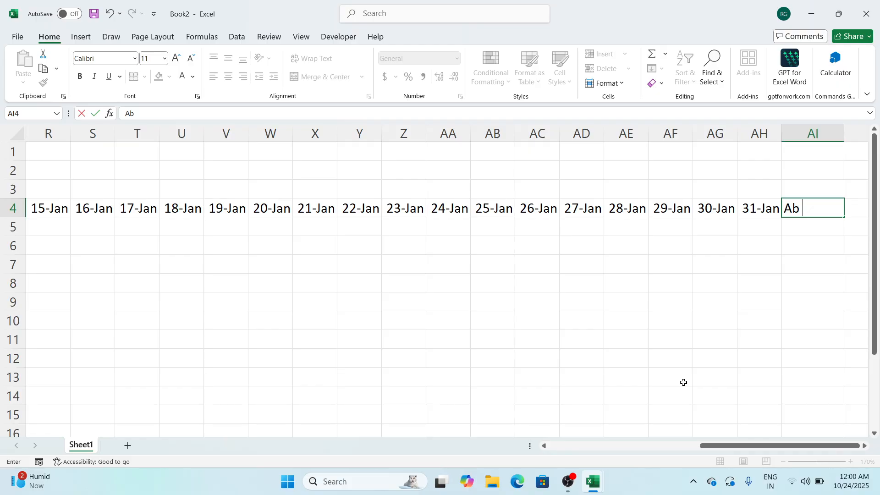
pyautogui.press('BackSpace')
pyautogui.press('BackSpace')
pyautogui.write('bsent Days')
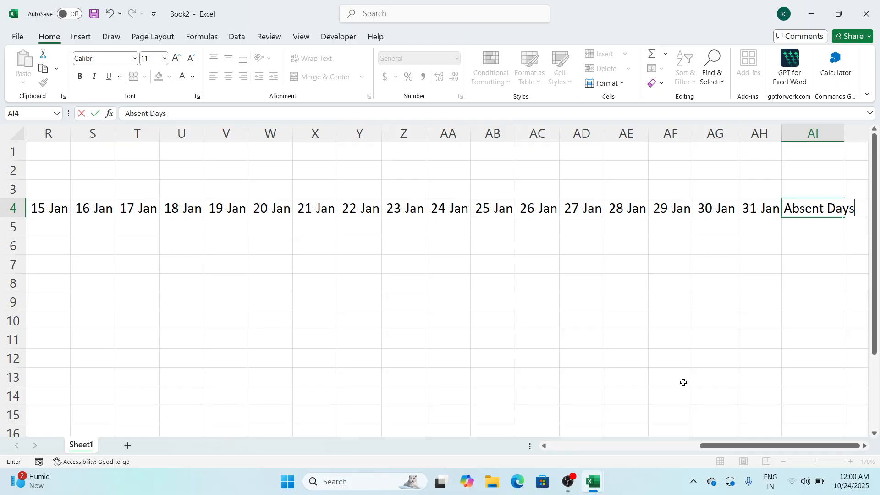
pyautogui.press('Tab')
# Enter the headers Present Days in AJ4 and Per Day Salary in AK4
pyautogui.write('P')
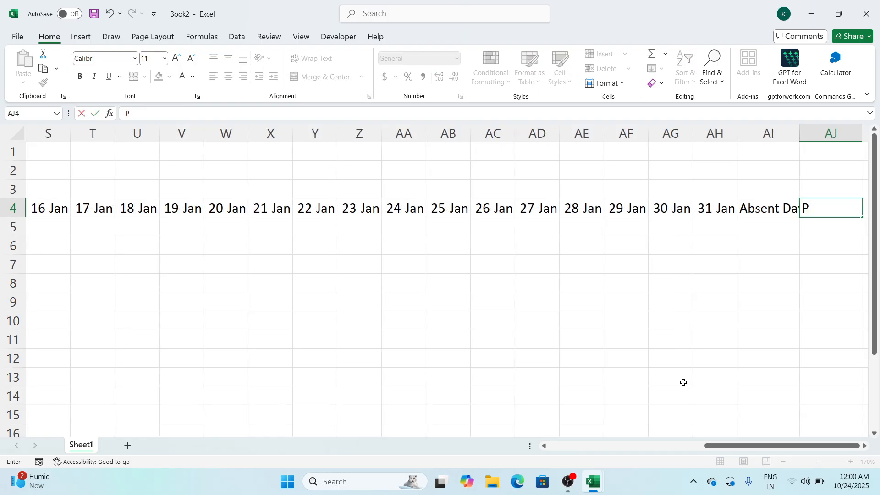
pyautogui.write('resent Days')
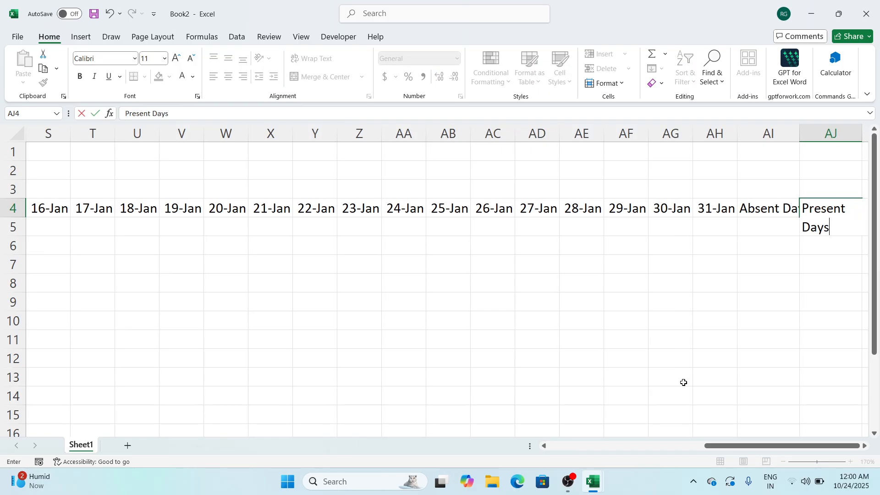
pyautogui.press('Tab')
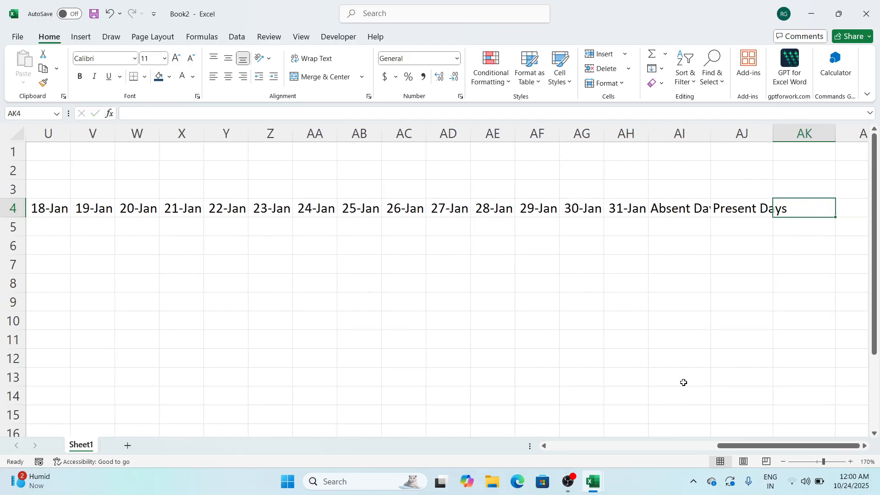
pyautogui.write('Per Day')
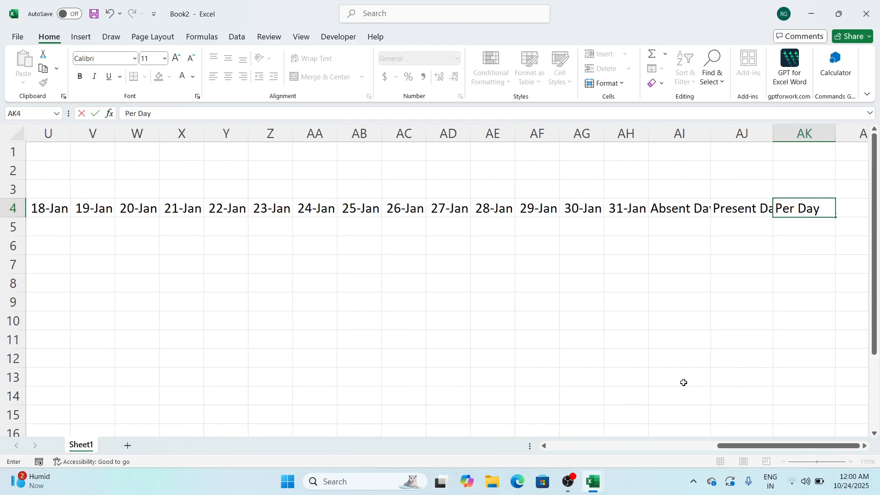
pyautogui.write(' Salary')
pyautogui.press('Tab')
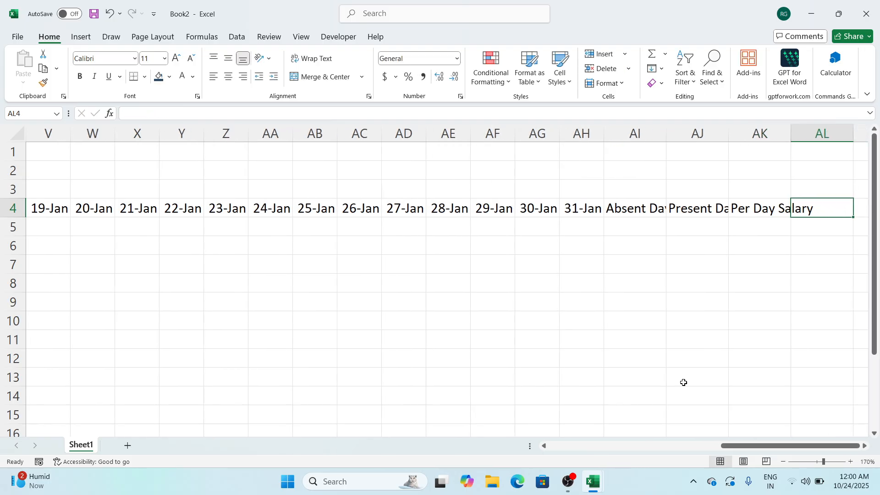
# Enter the header Cash In Hand in AL4, directly after Per Day Salary
pyautogui.write('Cash I')
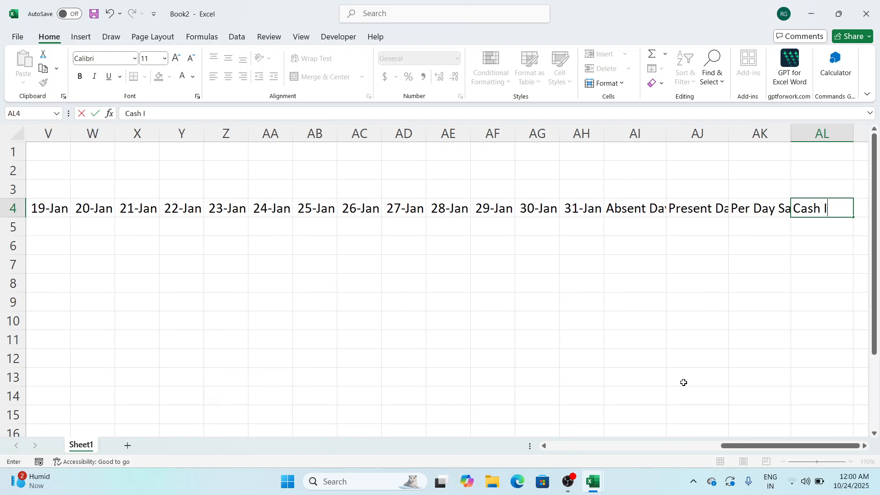
pyautogui.write('n Hand')
pyautogui.press('Return')
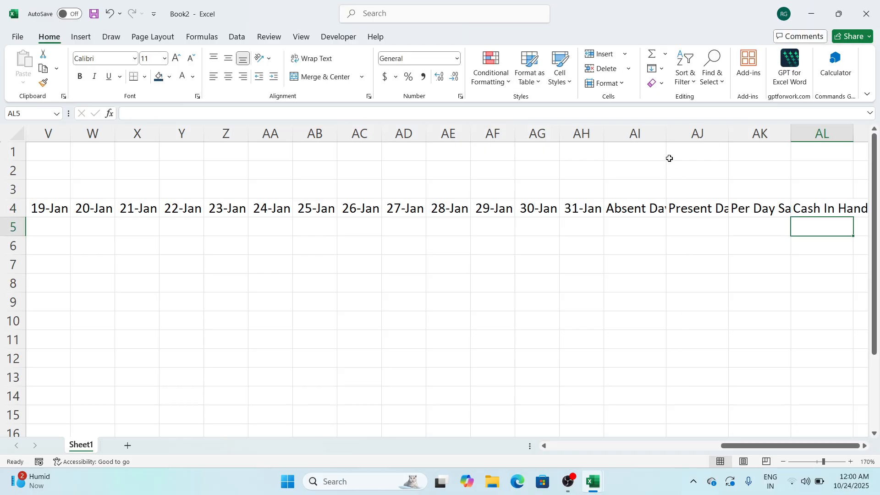
# AutoFit the widths of columns AI through AL to their headers, Absent Days through Cash In Hand
pyautogui.doubleClick(666, 133)
pyautogui.doubleClick(743, 134)
pyautogui.hscroll(1, 761, 275)
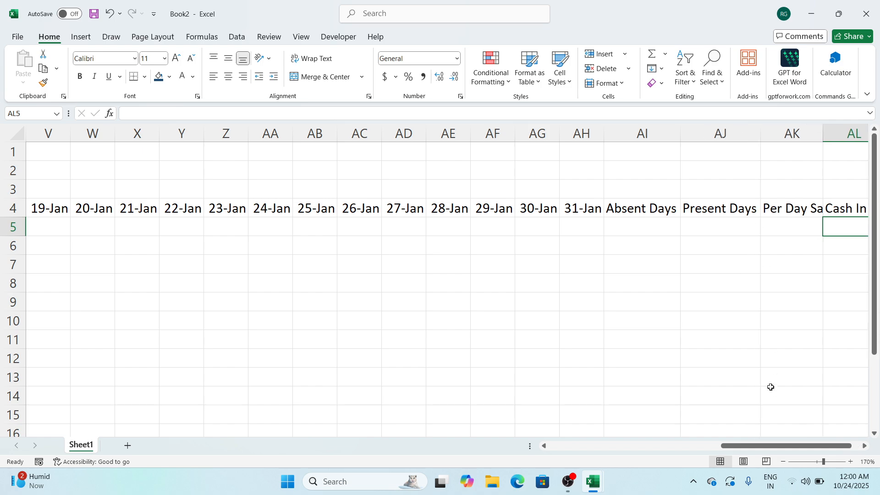
pyautogui.doubleClick(779, 134)
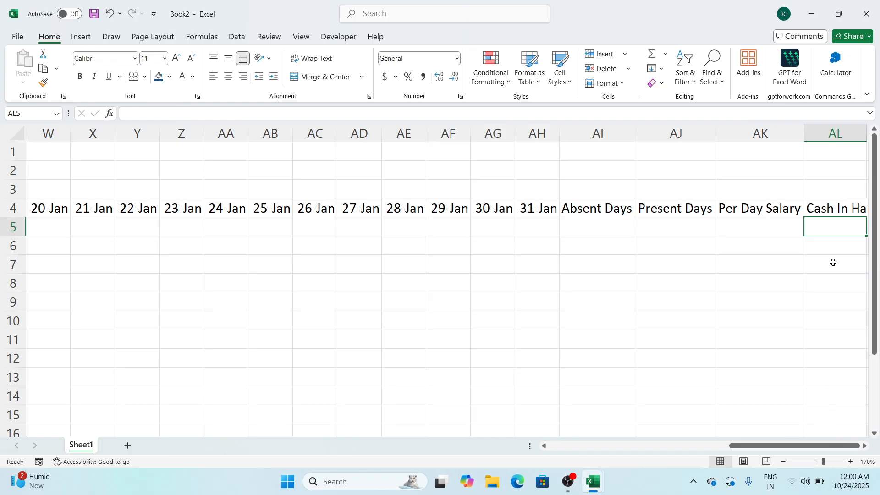
pyautogui.doubleClick(865, 132)
pyautogui.click(814, 283)
pyautogui.moveTo(762, 446); pyautogui.dragTo(582, 446)
pyautogui.click(73, 228)
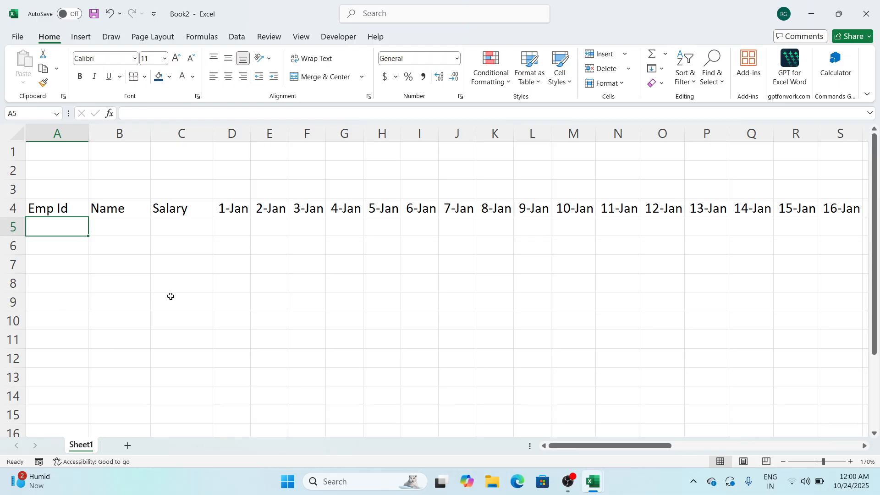
# Apply bold to row 1 across the table's width from A1 and merge and center those cells
pyautogui.moveTo(67, 151); pyautogui.dragTo(776, 146)
pyautogui.hotkey('ctrl', 'b')
pyautogui.moveTo(763, 446); pyautogui.dragTo(572, 445)
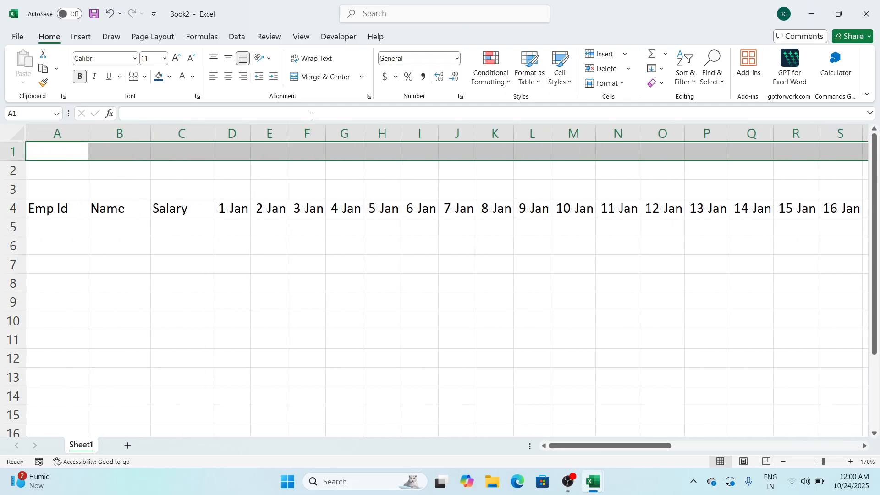
pyautogui.click(320, 77)
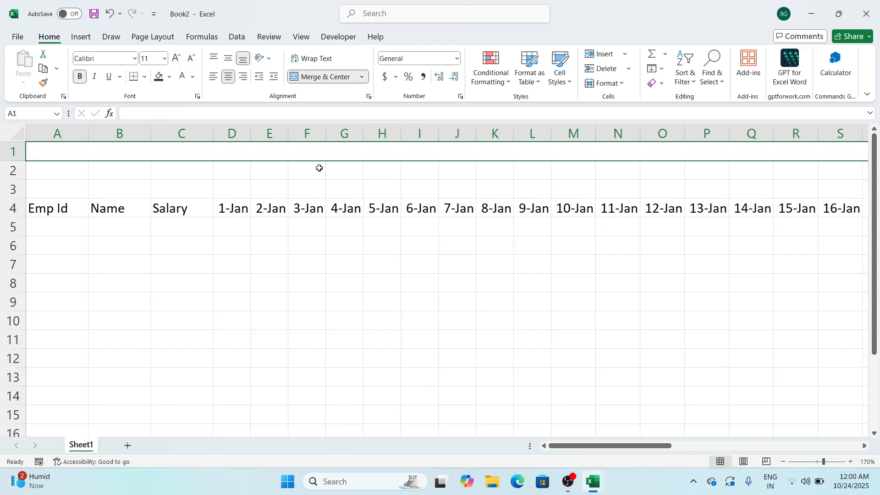
# Enter the title Salary Sheet With Attendence in the merged cell of row 1
pyautogui.write('Salary')
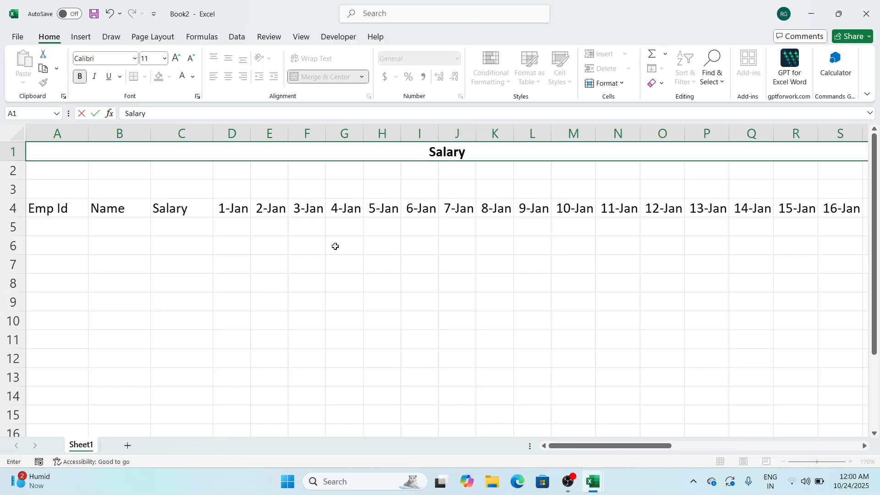
pyautogui.write(' Sheet W')
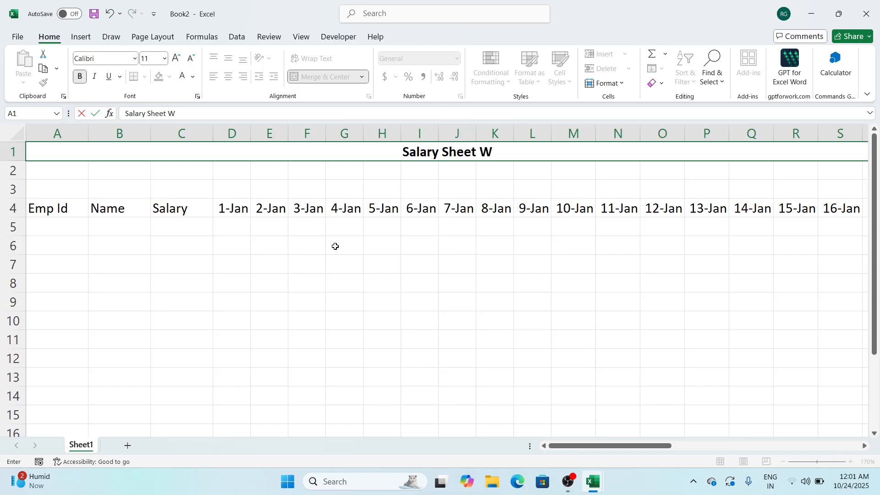
pyautogui.write('ith Atte')
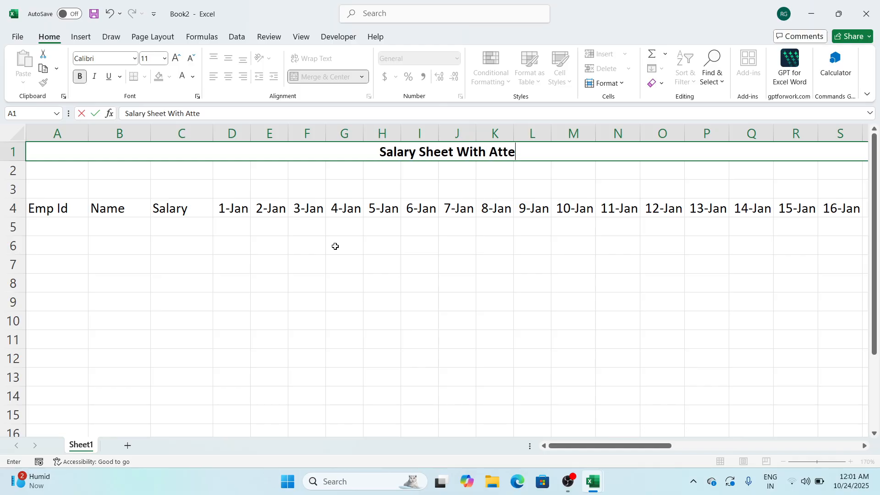
pyautogui.write('ndence')
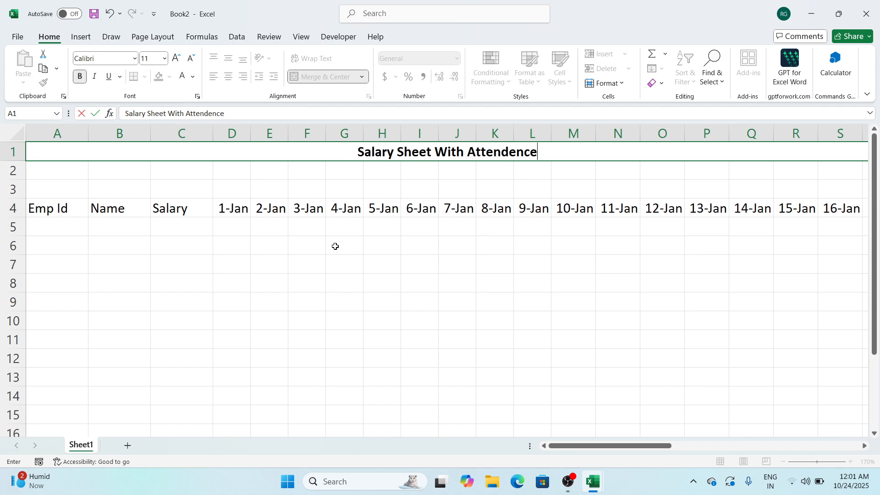
pyautogui.click(385, 247)
# Format the row 1 title as left-aligned, white text at font size 12 on a dark blue fill
pyautogui.click(432, 153)
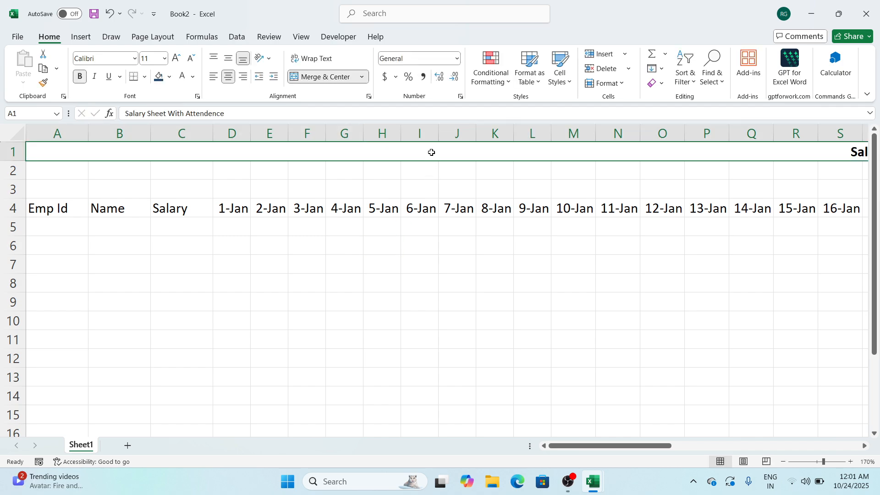
pyautogui.click(213, 80)
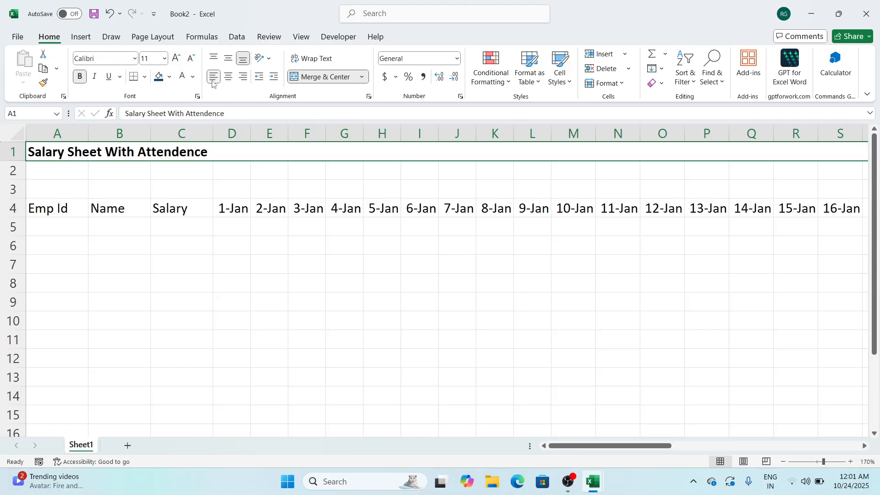
pyautogui.click(160, 81)
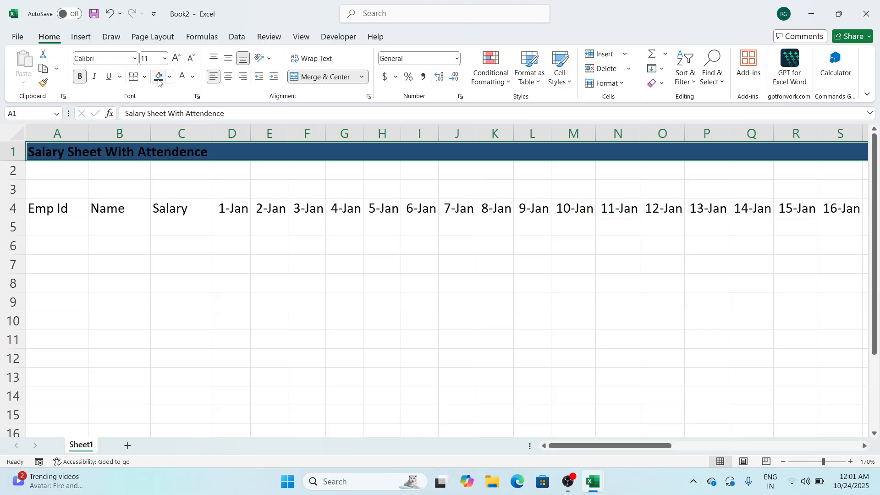
pyautogui.click(183, 78)
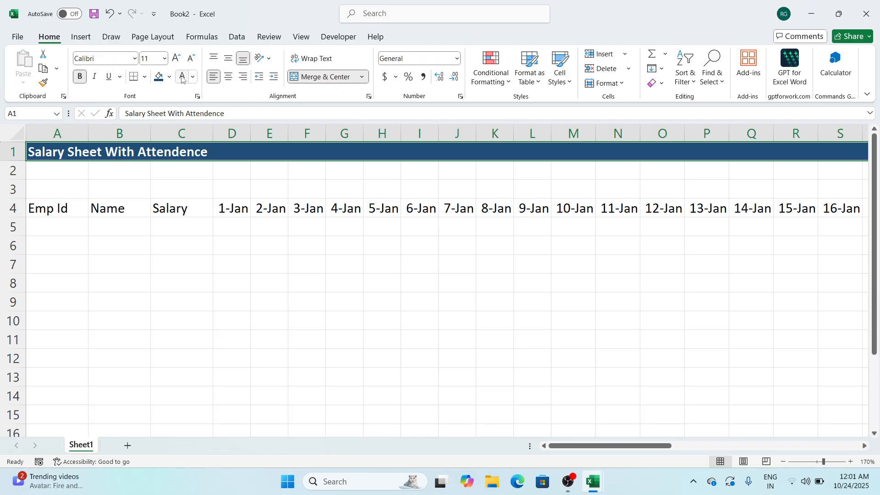
pyautogui.click(176, 59)
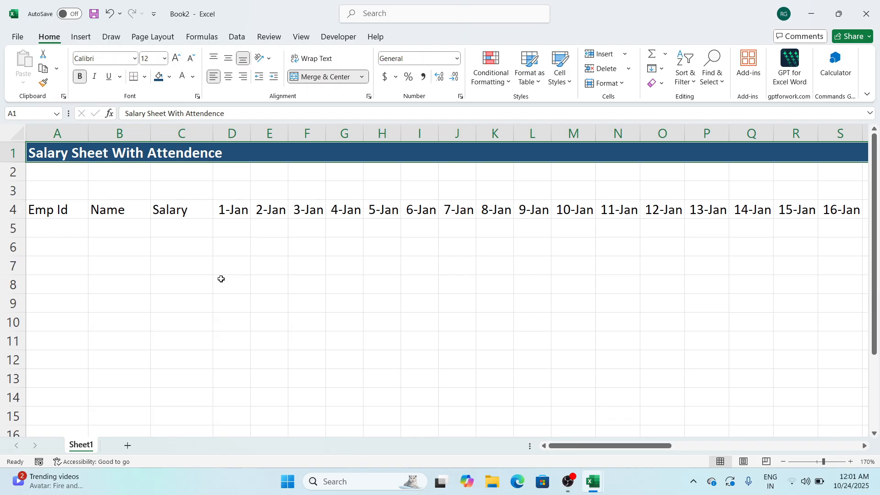
pyautogui.click(236, 278)
# Format the header row A4:AL4 with a yellow fill and bold text
pyautogui.click(63, 210)
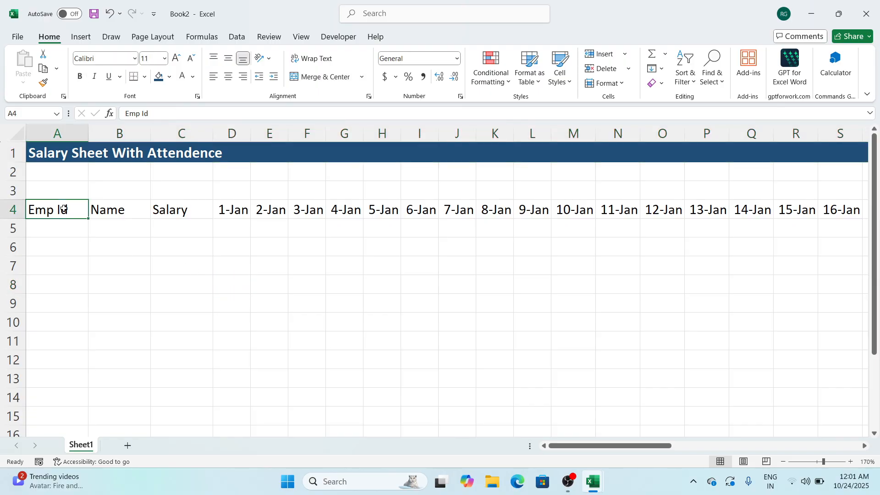
pyautogui.moveTo(61, 209); pyautogui.dragTo(806, 216)
pyautogui.moveTo(774, 446); pyautogui.dragTo(480, 433)
pyautogui.click(169, 77)
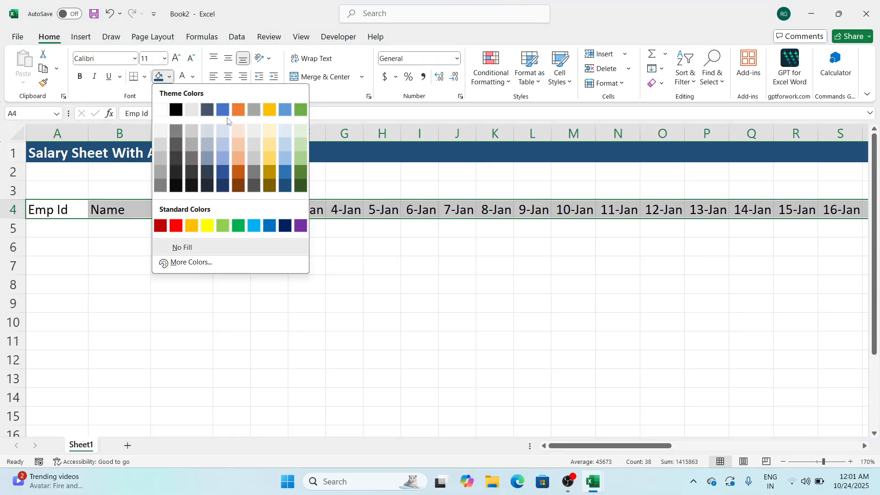
pyautogui.click(208, 226)
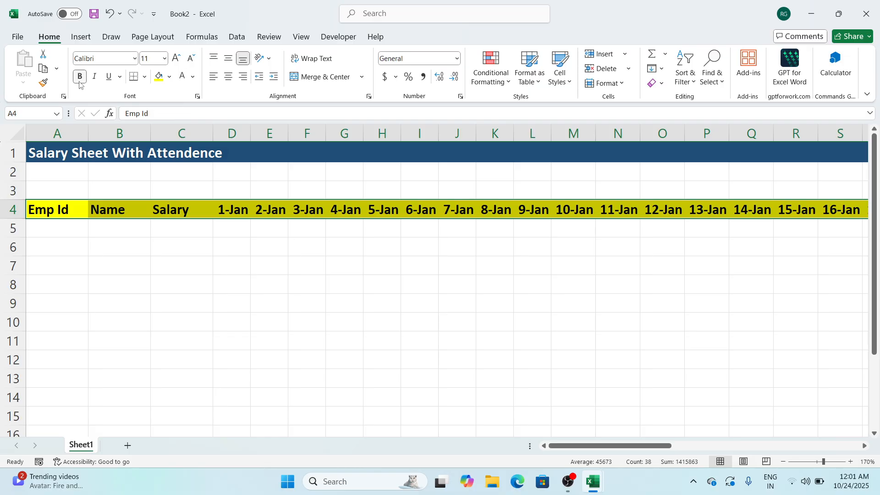
pyautogui.click(337, 340)
# Enter Emp 01 and Emp 02 in A5:A6 and fill the series down to Emp 05 in A9
pyautogui.click(81, 231)
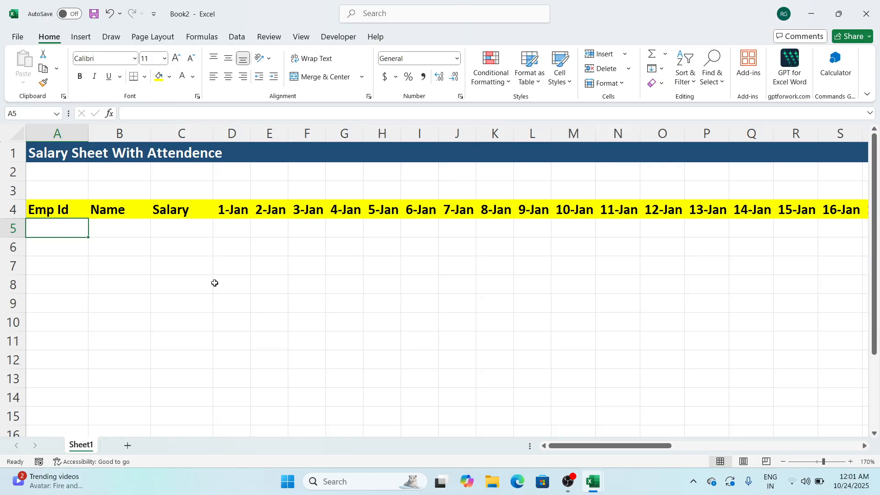
pyautogui.write('Emp')
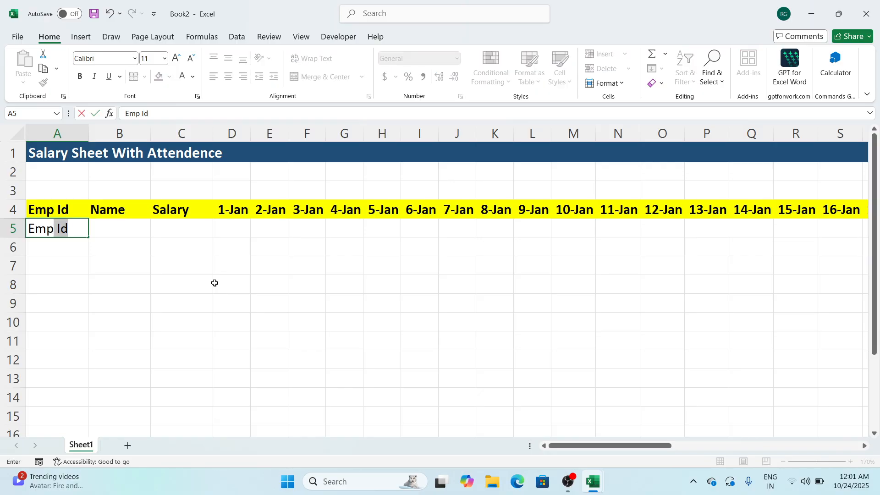
pyautogui.write(' 01')
pyautogui.press('Return')
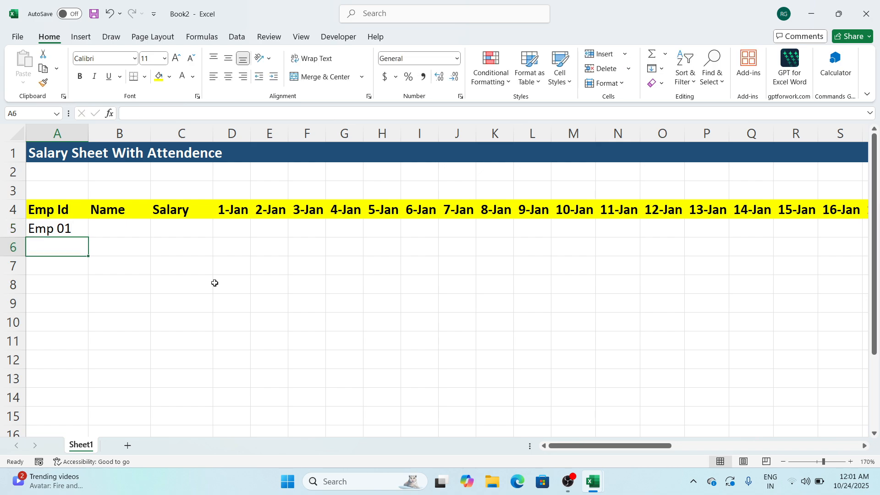
pyautogui.write('Emp 02')
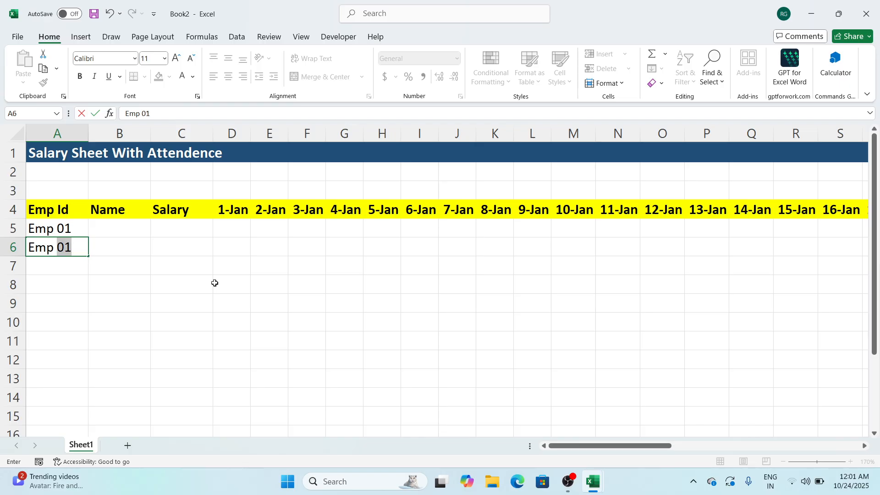
pyautogui.press('Return')
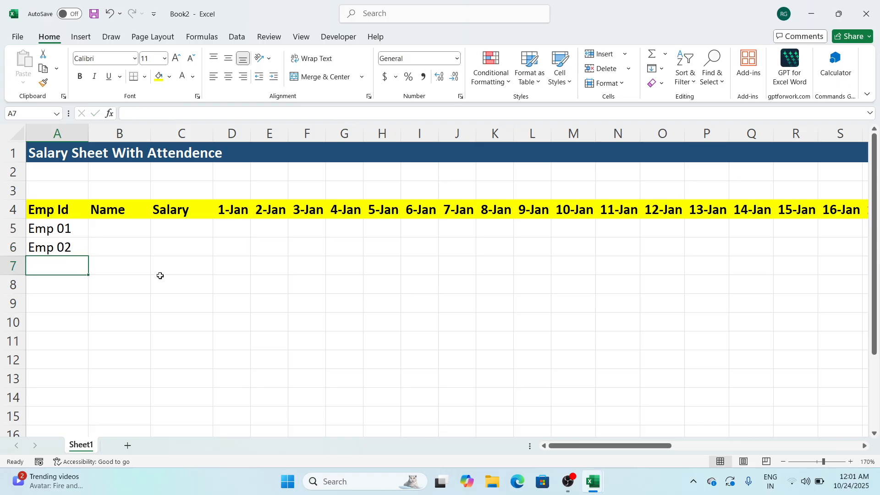
pyautogui.moveTo(80, 231); pyautogui.dragTo(87, 308)
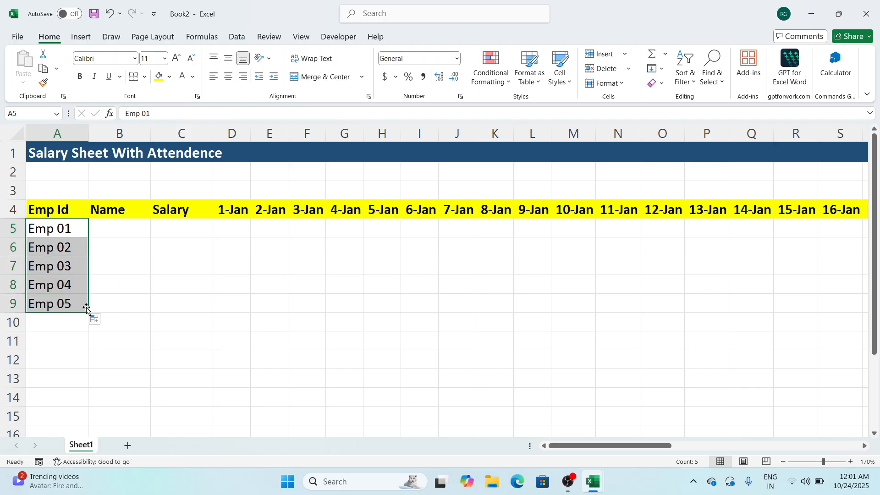
# Enter the five employees' names in the Name column, B5:B9
pyautogui.click(110, 228)
pyautogui.write('Shyam')
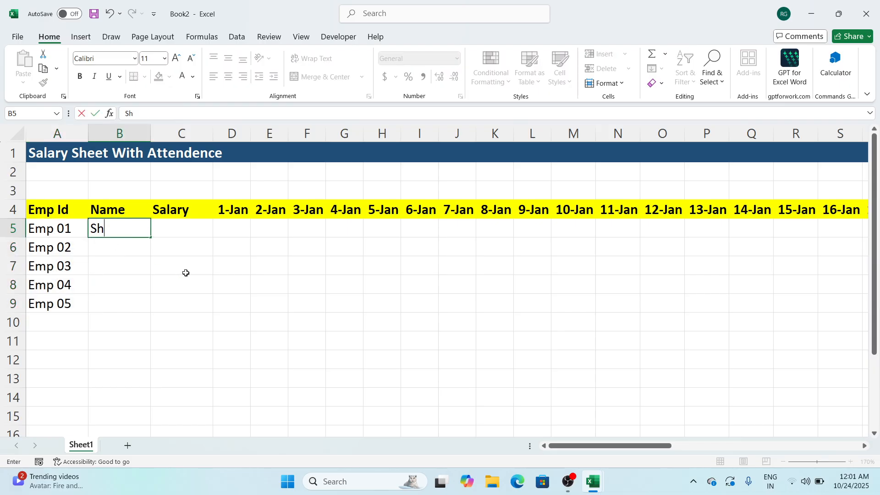
pyautogui.press('Return')
pyautogui.write('Ram')
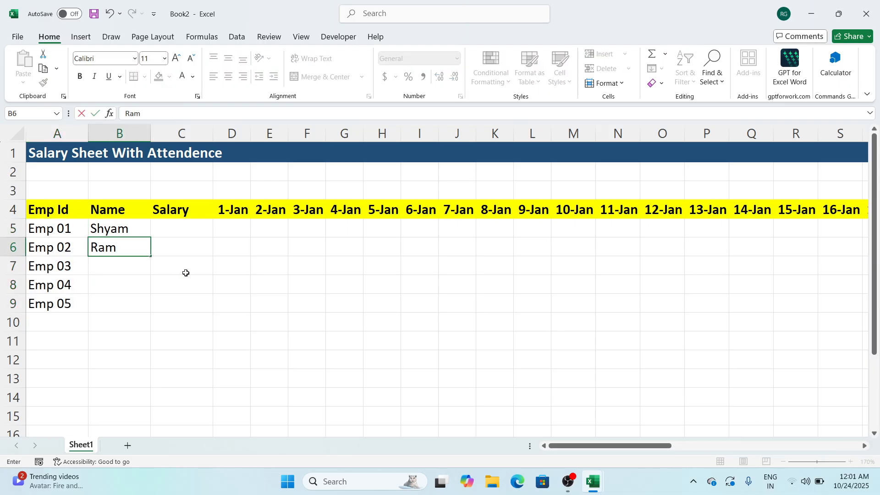
pyautogui.press('Return')
pyautogui.write('Mahesh')
pyautogui.press('Return')
pyautogui.write('Aswi')
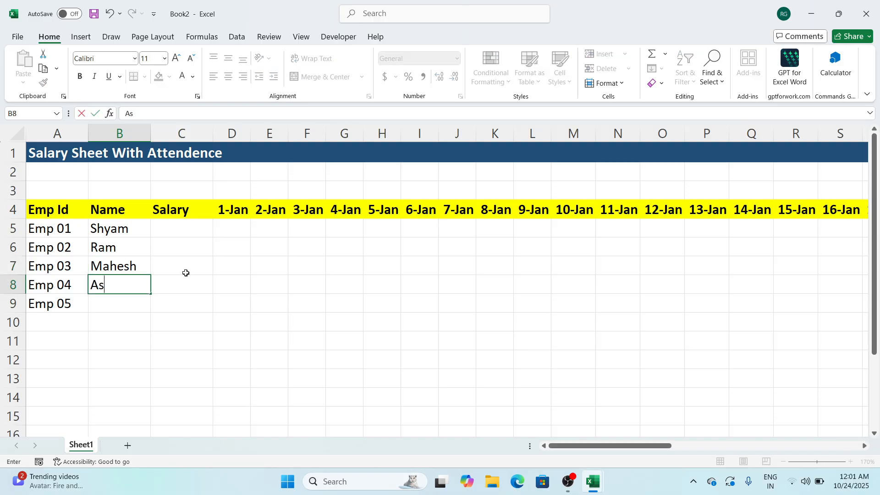
pyautogui.press('BackSpace')
pyautogui.write('hwin')
pyautogui.press('Return')
pyautogui.write('Kapil')
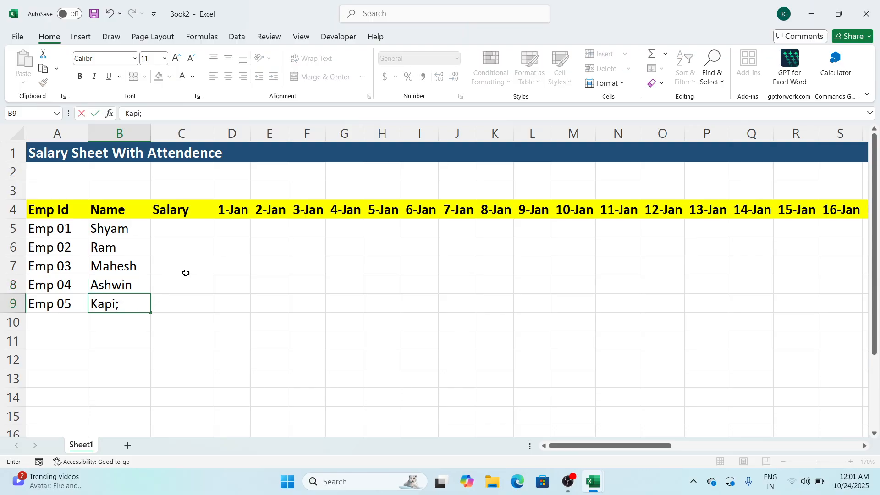
# Enter the salaries 25000, 15000, 16000, 30000 and 40000 in C5:C9 for Emp 01 to Emp 05
pyautogui.click(185, 273)
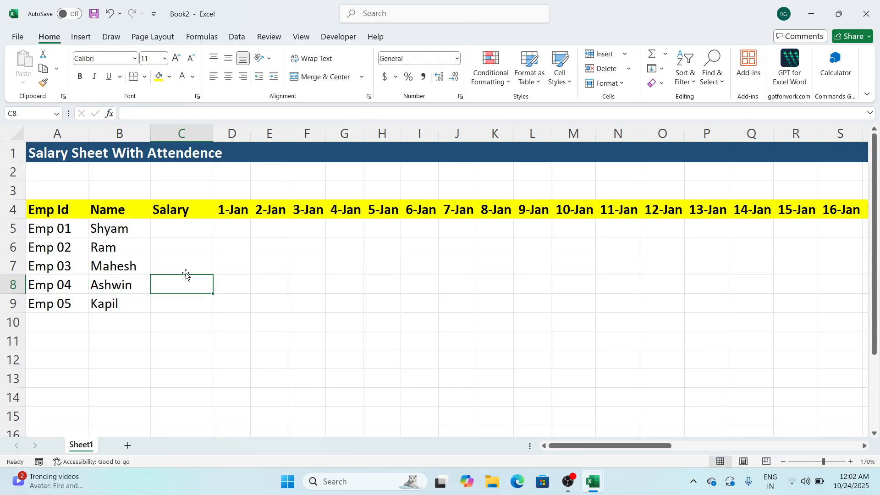
pyautogui.press('Up')
pyautogui.press('Up')
pyautogui.press('Up')
pyautogui.write('25000')
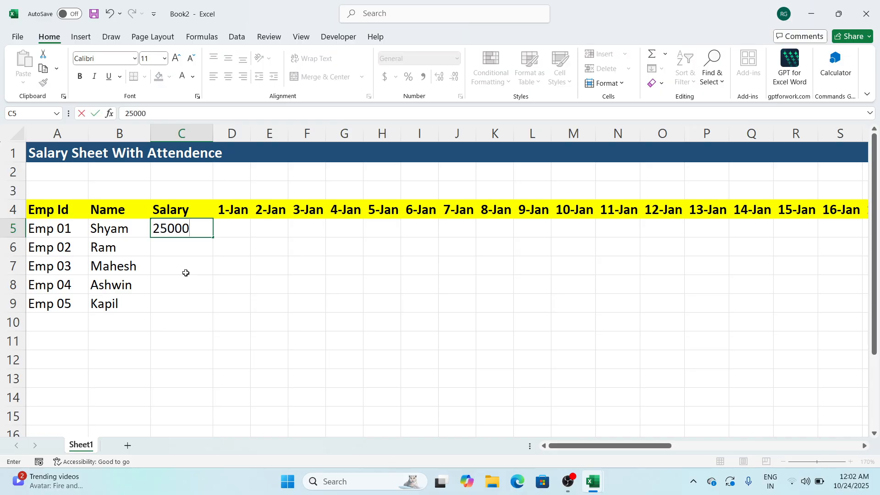
pyautogui.press('Return')
pyautogui.write('15000')
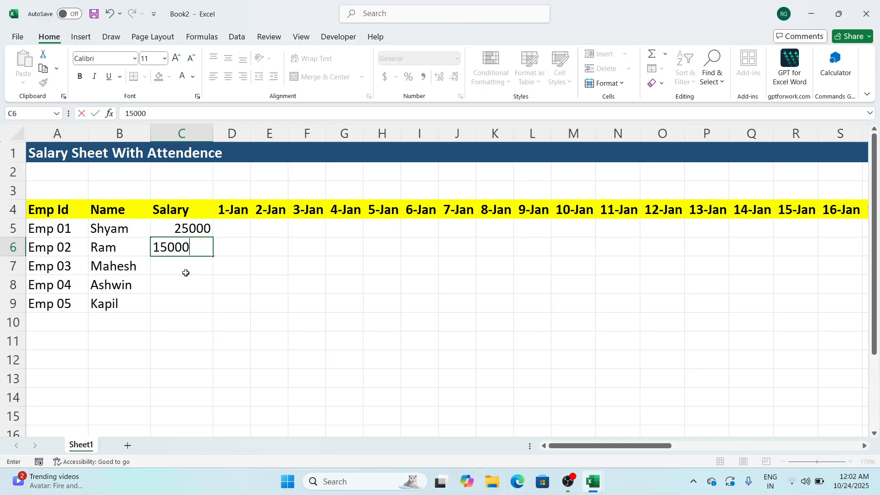
pyautogui.press('Return')
pyautogui.write('16000')
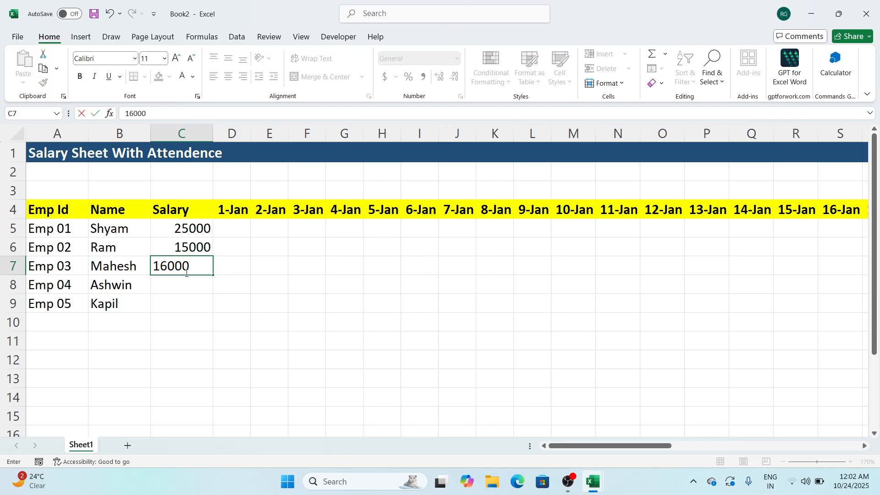
pyautogui.press('Return')
pyautogui.write('30000')
pyautogui.press('Return')
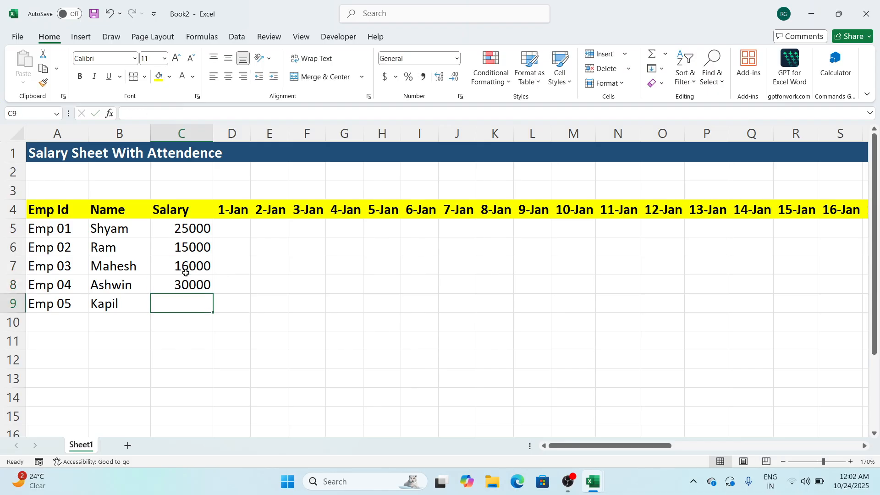
pyautogui.write('40000')
pyautogui.press('Return')
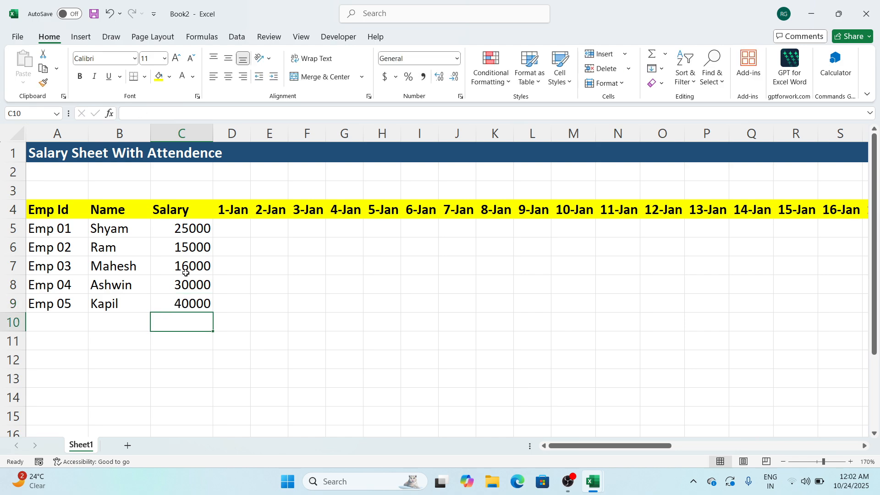
pyautogui.click(391, 321)
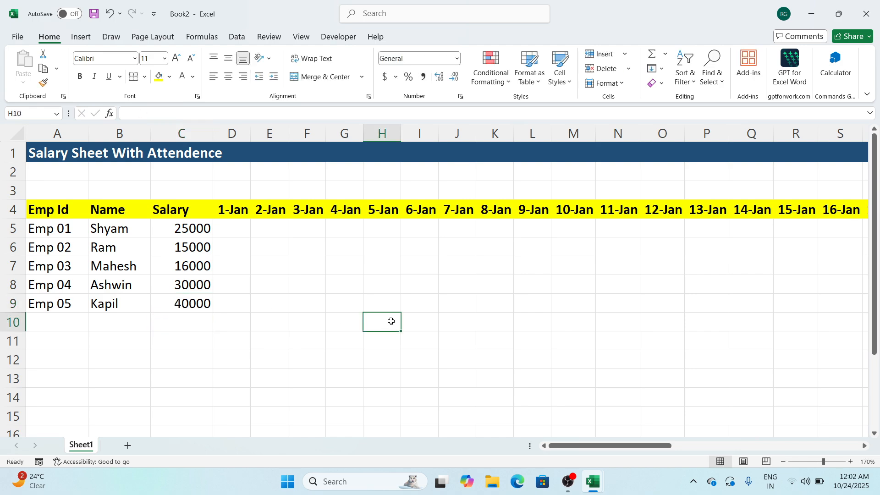
pyautogui.click(232, 228)
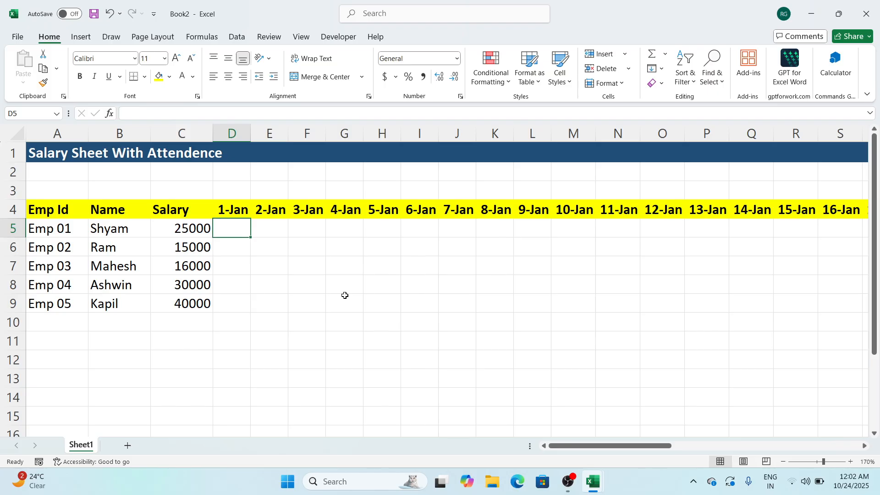
pyautogui.write('A')
pyautogui.click(279, 230)
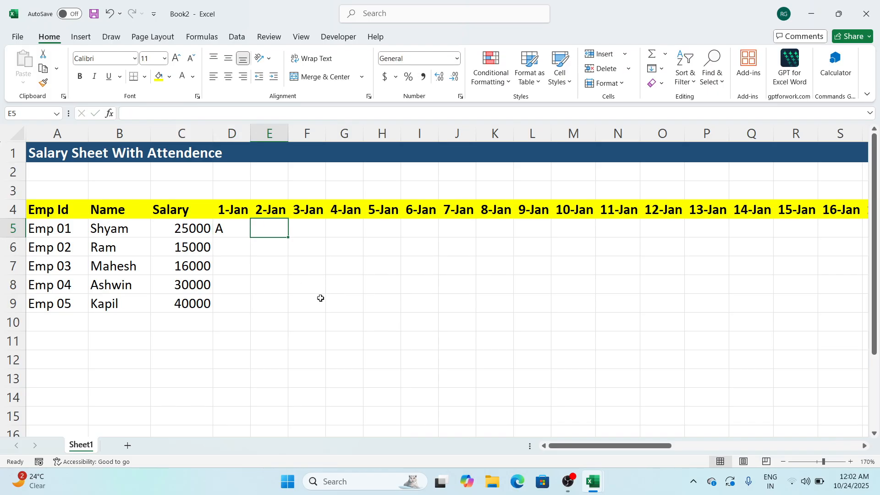
pyautogui.write('P')
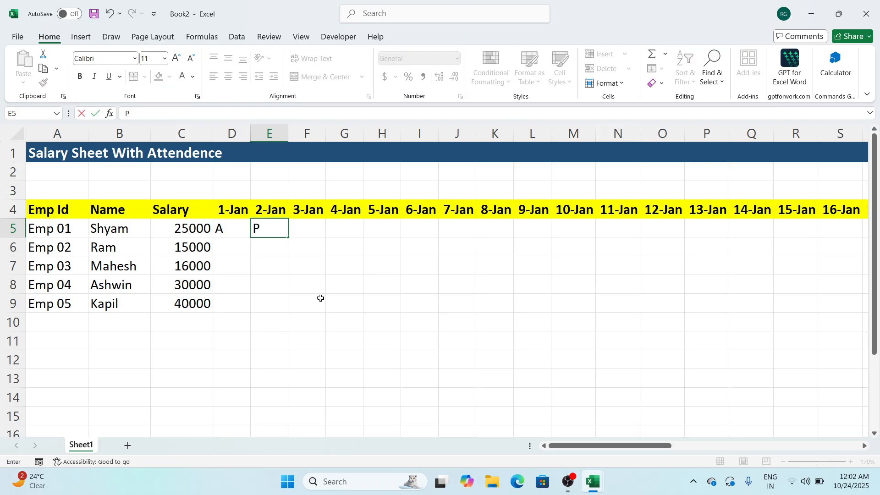
pyautogui.click(349, 295)
pyautogui.click(235, 230)
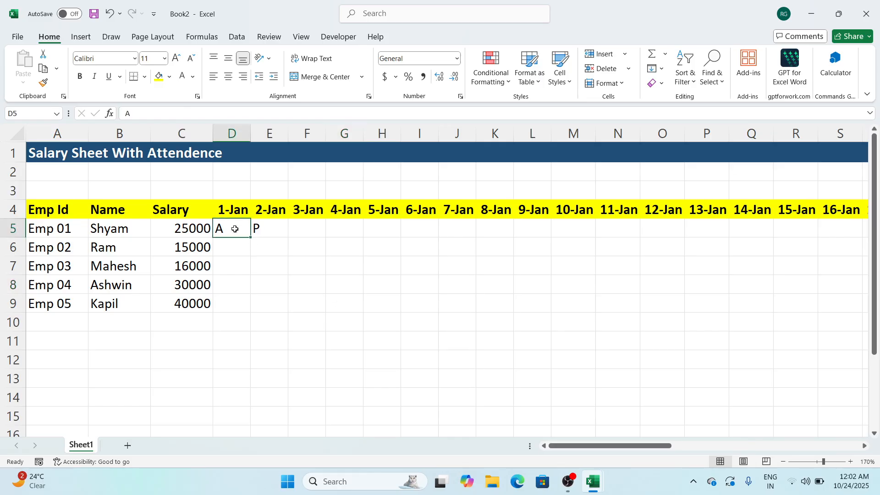
pyautogui.press('Delete')
pyautogui.click(258, 230)
pyautogui.press('Delete')
pyautogui.click(263, 258)
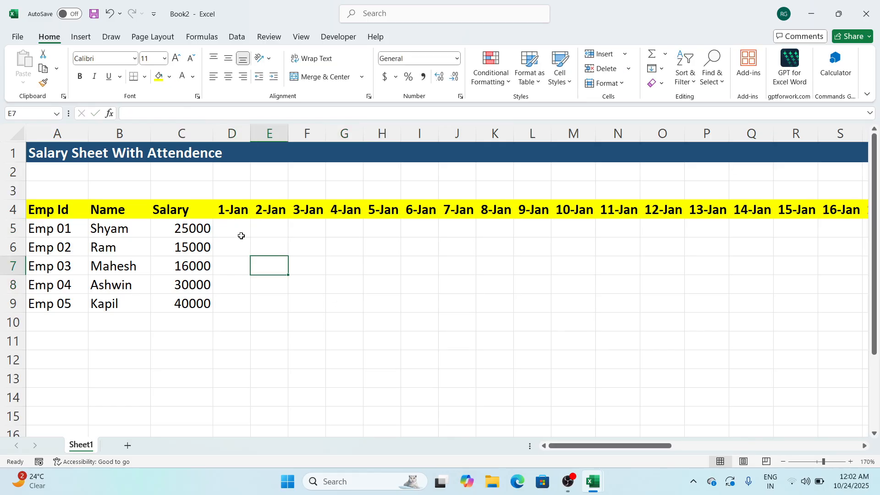
# Enter P in D5 and fill it across and down through AH10
pyautogui.click(240, 234)
pyautogui.write('P')
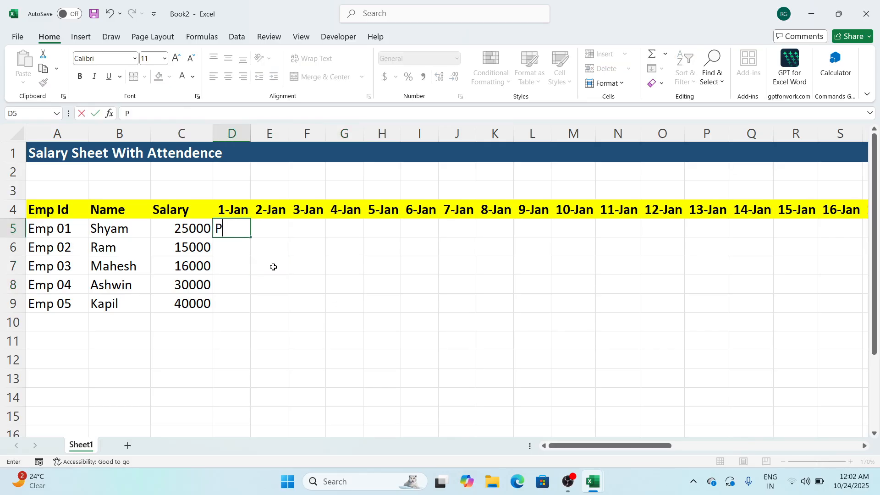
pyautogui.click(279, 277)
pyautogui.click(237, 230)
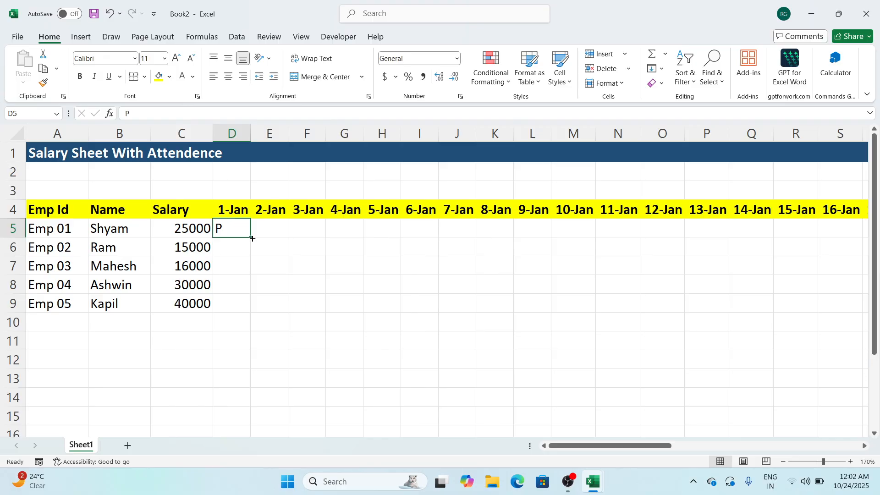
pyautogui.moveTo(252, 239); pyautogui.dragTo(464, 324)
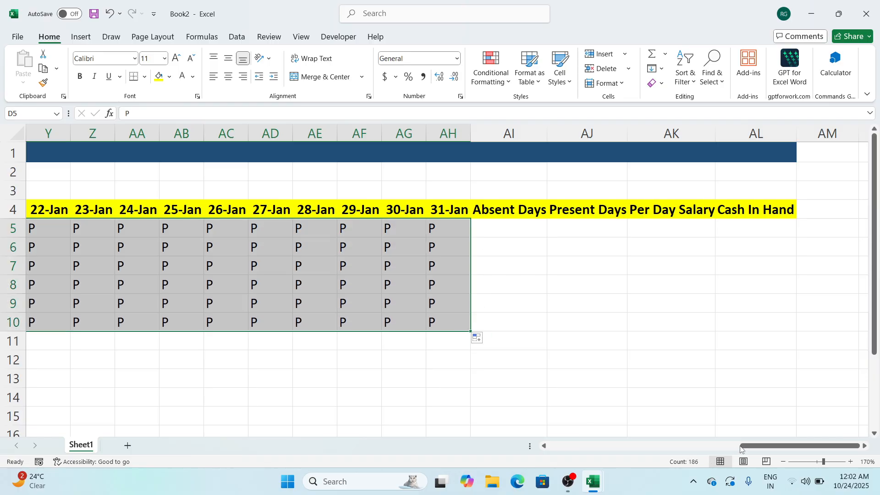
# Clear the surplus P entries in D10:AH10 below the last employee
pyautogui.moveTo(741, 449); pyautogui.dragTo(472, 453)
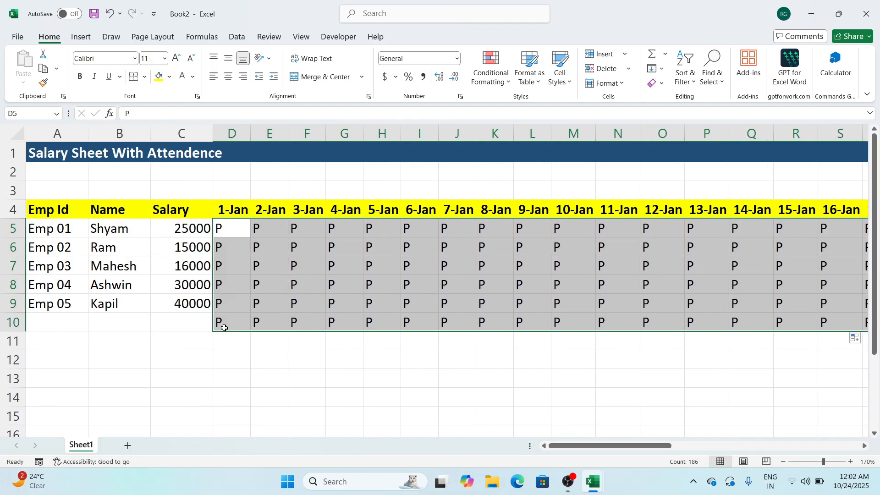
pyautogui.moveTo(224, 329); pyautogui.dragTo(664, 320)
pyautogui.press('Delete')
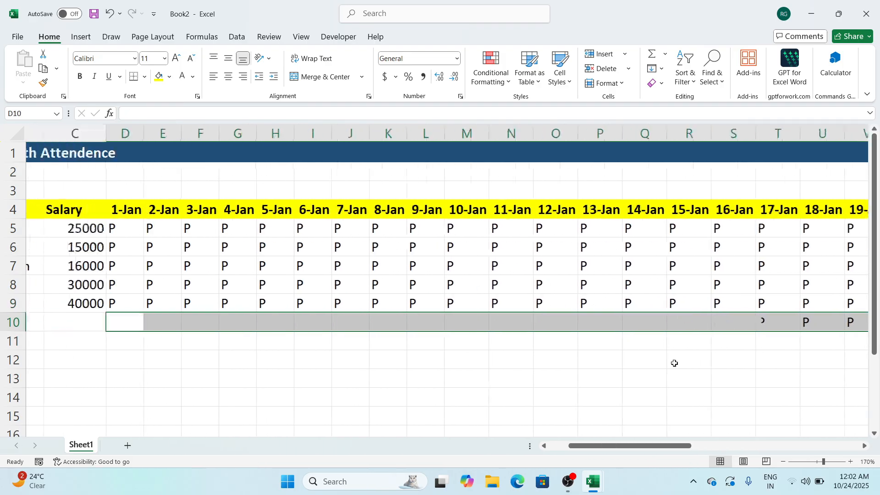
pyautogui.click(441, 366)
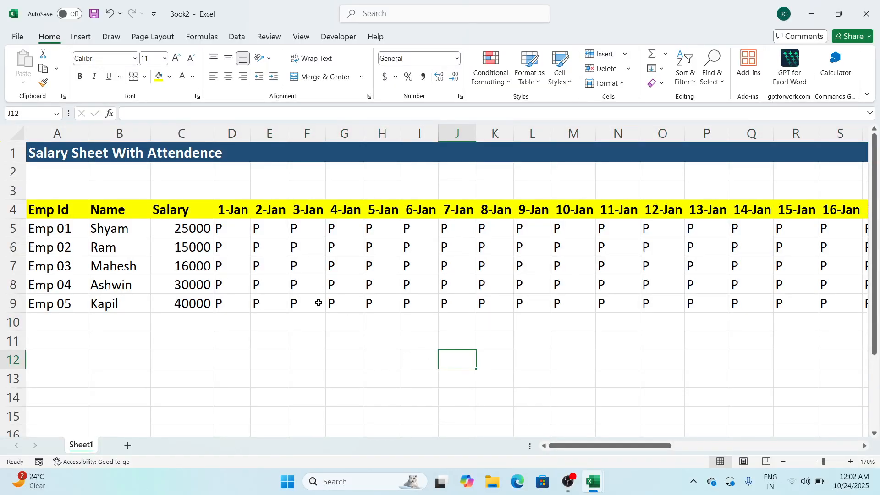
# Mark absences with A in F5, I5 and K5 for Emp 01 and in L8 for Emp 04
pyautogui.click(311, 224)
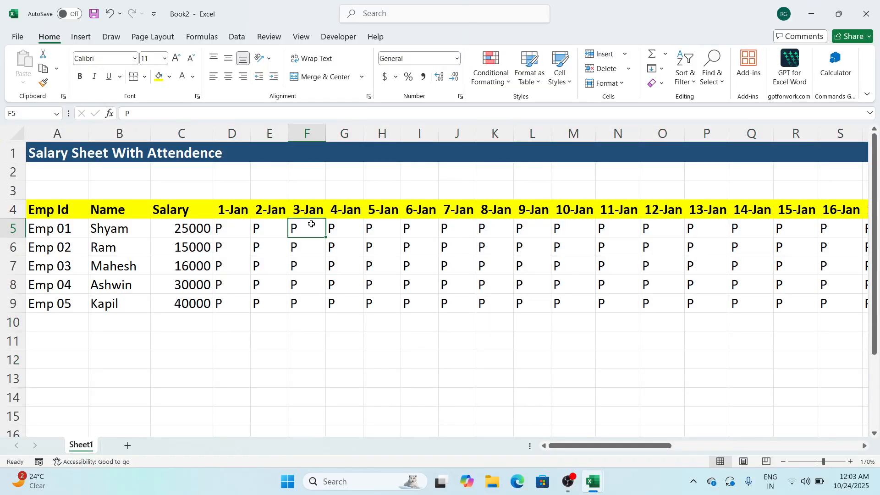
pyautogui.click(403, 229)
pyautogui.write('A')
pyautogui.click(509, 230)
pyautogui.write('A')
pyautogui.click(527, 277)
pyautogui.write('A')
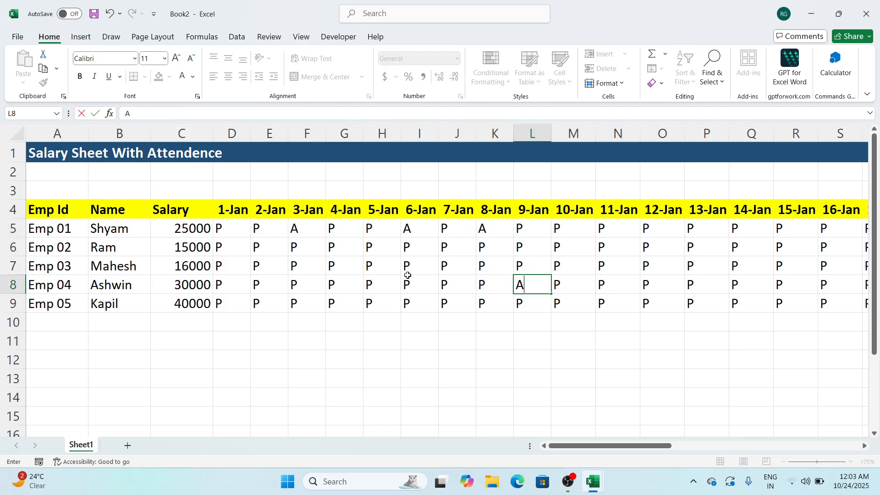
# Mark absences with A in I8, H8 and D8 for Emp 04 and in F7 for Emp 03
pyautogui.click(407, 280)
pyautogui.write('A')
pyautogui.click(372, 281)
pyautogui.write('A')
pyautogui.click(310, 270)
pyautogui.write('A')
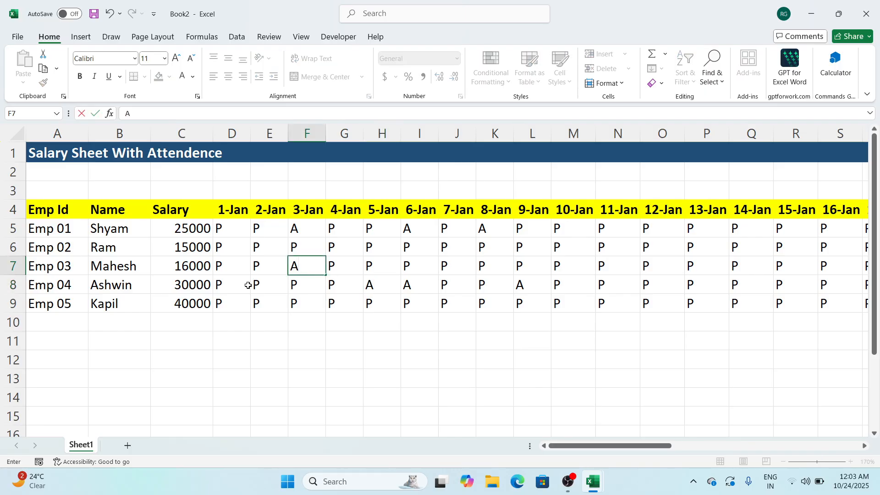
pyautogui.click(220, 284)
pyautogui.write('A')
# Enter A for absent in cells K7, L6, O6, O8 and N7
pyautogui.click(507, 264)
pyautogui.write('A')
pyautogui.click(534, 249)
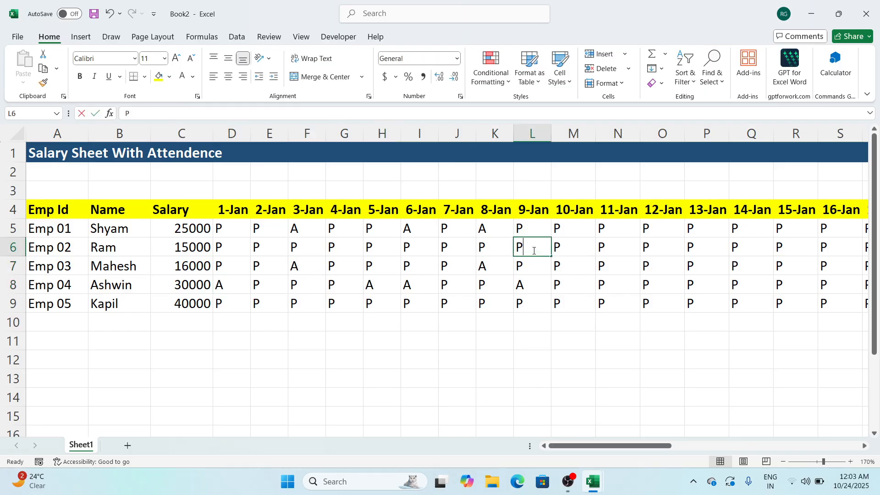
pyautogui.write('A')
pyautogui.click(658, 251)
pyautogui.write('A')
pyautogui.click(653, 287)
pyautogui.write('A')
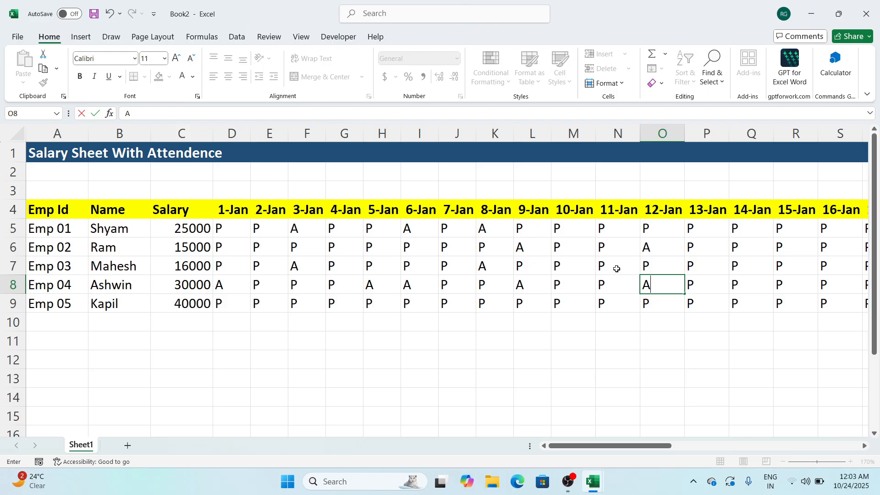
pyautogui.click(615, 266)
pyautogui.write('A')
# Enter A for 16-Jan in S7 and S6, and for 14-Jan in Q6 and Q5
pyautogui.moveTo(640, 446); pyautogui.dragTo(697, 448)
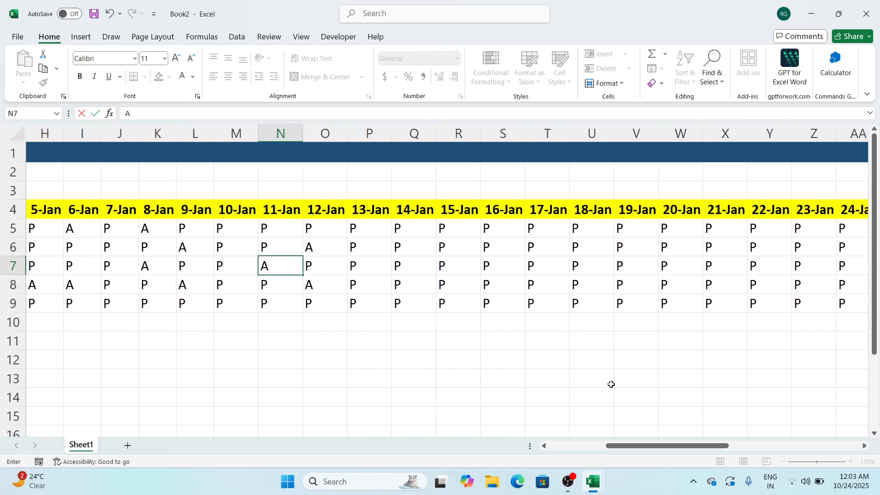
pyautogui.click(502, 268)
pyautogui.write('A')
pyautogui.click(503, 246)
pyautogui.write('A')
pyautogui.click(430, 241)
pyautogui.write('A')
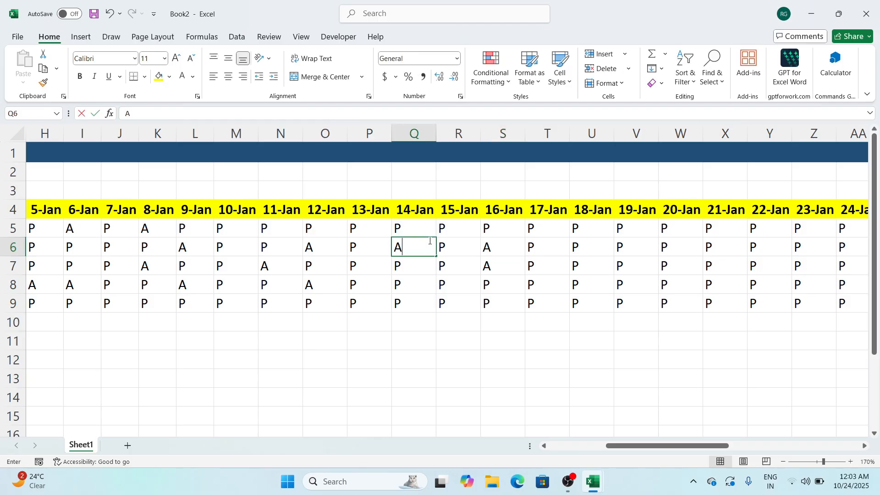
pyautogui.press('Up')
pyautogui.write('A')
# Enter A for absent in cells U9, T8, V6, V7 and X8
pyautogui.click(574, 299)
pyautogui.write('A')
pyautogui.click(554, 282)
pyautogui.write('A')
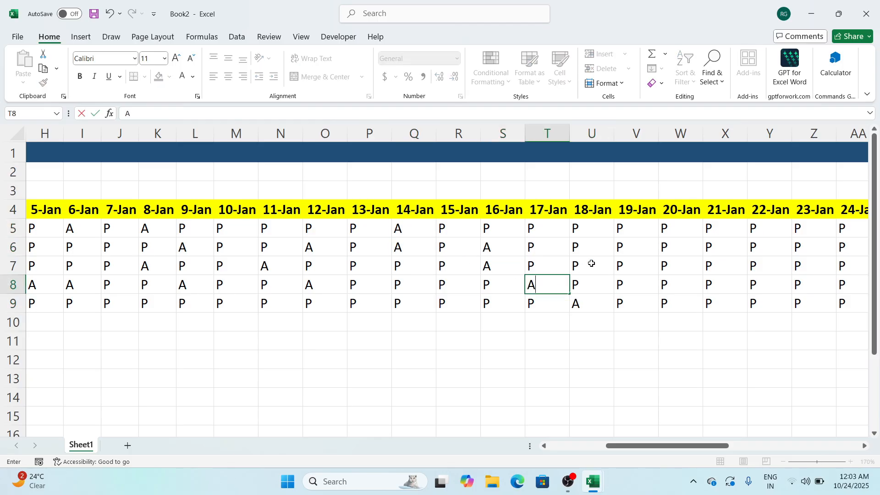
pyautogui.click(629, 250)
pyautogui.write('A')
pyautogui.click(642, 263)
pyautogui.write('A')
pyautogui.click(741, 284)
pyautogui.write('A')
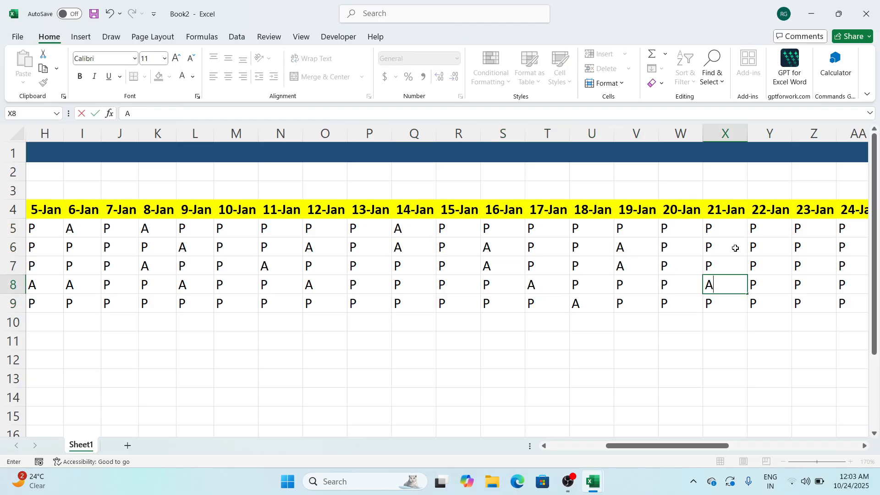
# Enter A for absent in cells X6, Y7, Y9 and Q8
pyautogui.click(732, 248)
pyautogui.write('A')
pyautogui.click(774, 261)
pyautogui.write('A')
pyautogui.click(754, 302)
pyautogui.write('A')
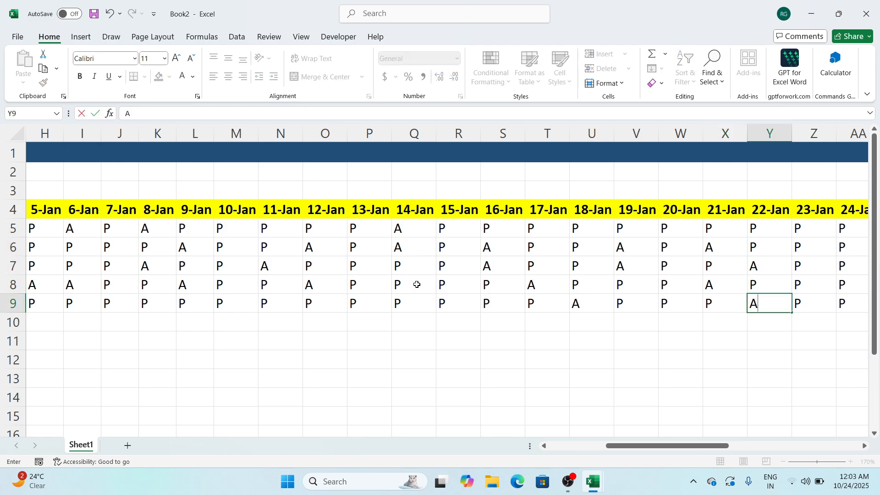
pyautogui.click(417, 284)
pyautogui.write('A')
# Enter A for 25-Jan in AB6, AB7 and AB9, and for 27-Jan in AD6 and AD7
pyautogui.moveTo(695, 445); pyautogui.dragTo(769, 446)
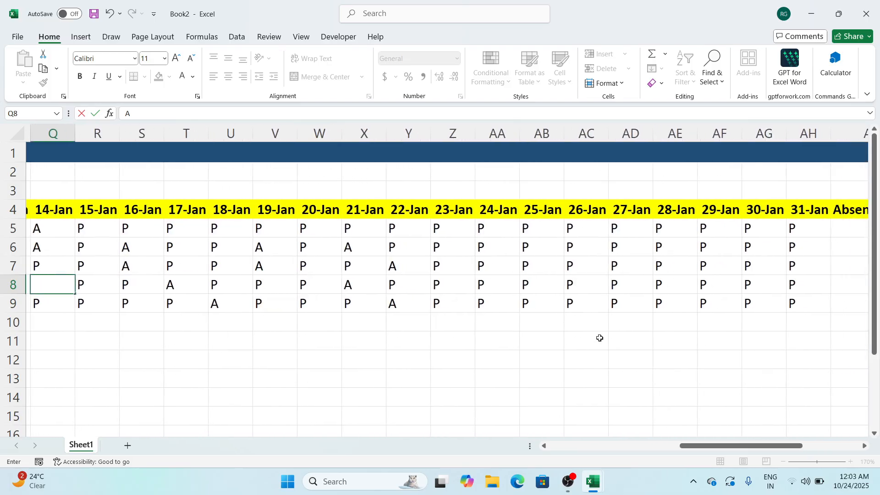
pyautogui.click(522, 247)
pyautogui.write('A')
pyautogui.click(527, 265)
pyautogui.write('A')
pyautogui.click(618, 248)
pyautogui.write('A')
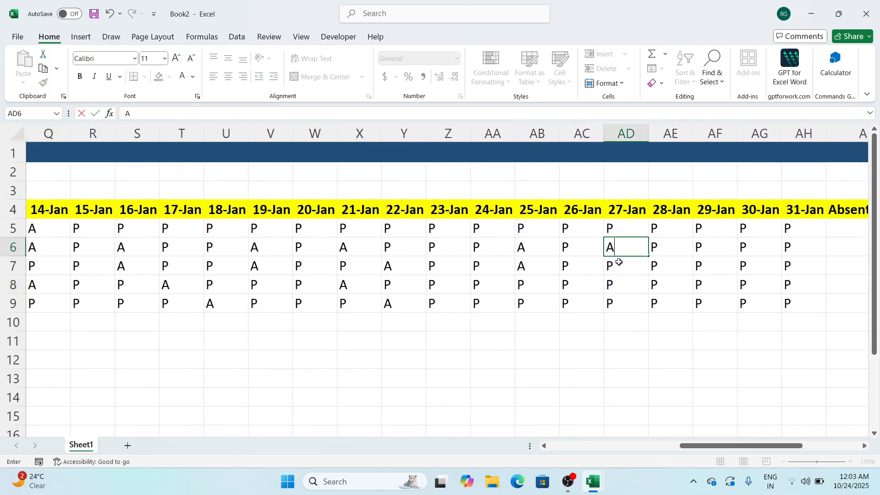
pyautogui.click(618, 267)
pyautogui.write('A')
pyautogui.click(534, 302)
pyautogui.write('A')
# Enter A for absent in cells AF7, AF9, AE5, AG5, AH8 and AH9
pyautogui.click(709, 274)
pyautogui.write('A')
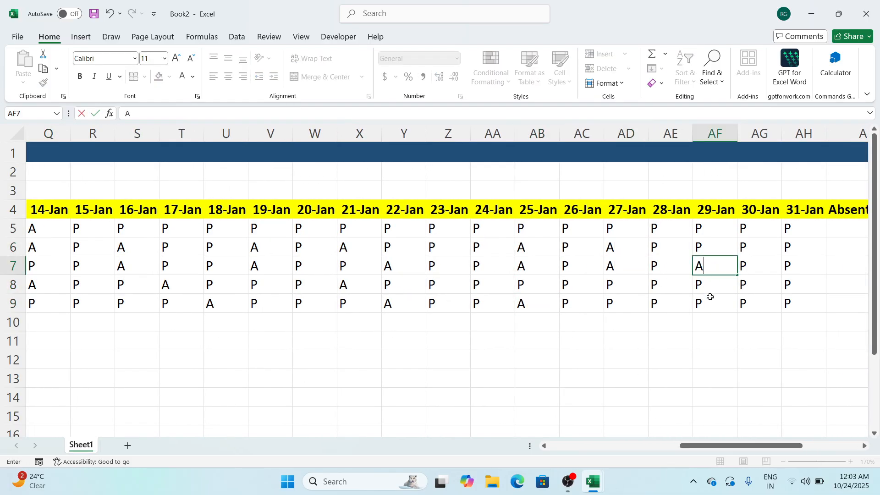
pyautogui.click(709, 303)
pyautogui.write('A')
pyautogui.click(660, 228)
pyautogui.write('A')
pyautogui.click(758, 235)
pyautogui.write('A')
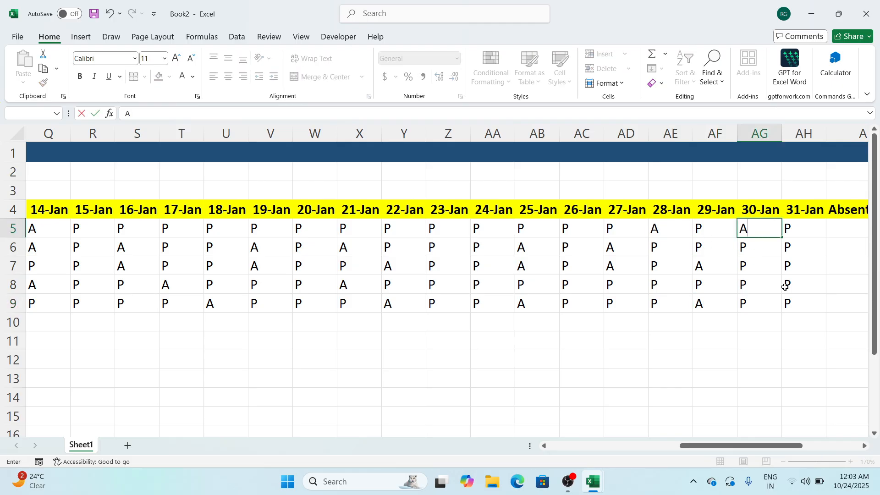
pyautogui.click(785, 286)
pyautogui.write('A')
pyautogui.click(786, 303)
pyautogui.write('A')
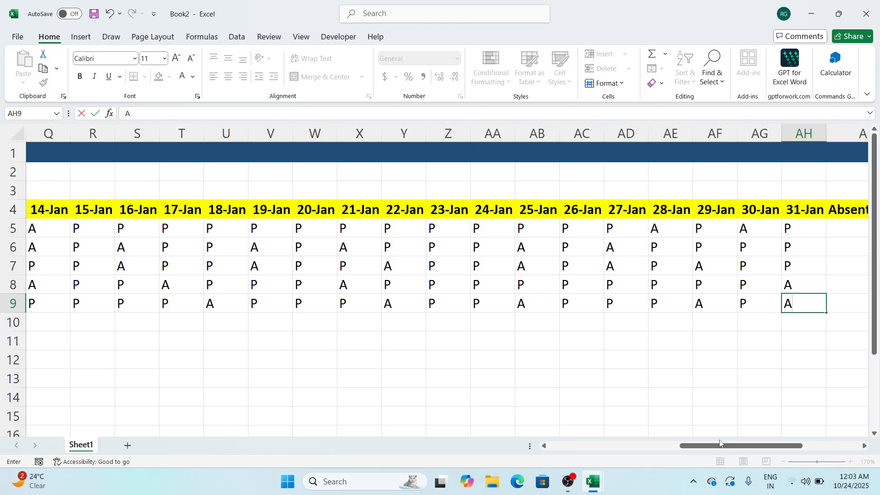
# Enter =COUNTIF(D5:AH5,I5) in AI5 to count the first employee's absent days
pyautogui.moveTo(720, 446); pyautogui.dragTo(529, 460)
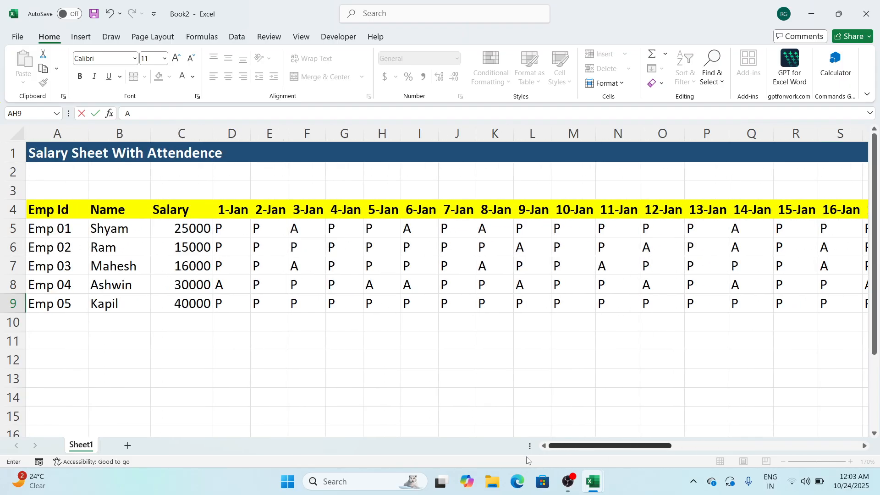
pyautogui.moveTo(579, 447); pyautogui.dragTo(737, 424)
pyautogui.click(726, 227)
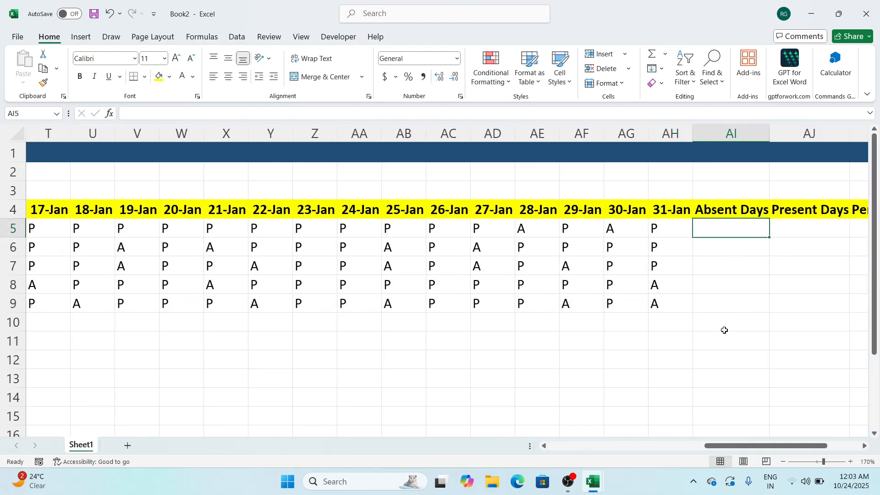
pyautogui.moveTo(731, 447)
pyautogui.mouseDown()
pyautogui.moveTo(561, 452)
pyautogui.moveTo(746, 444)
pyautogui.mouseUp()
pyautogui.write('=')
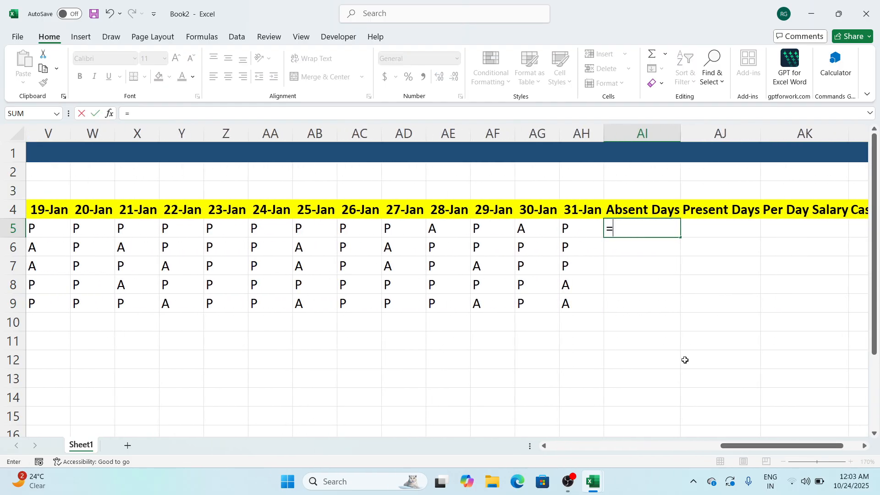
pyautogui.write('COUNT')
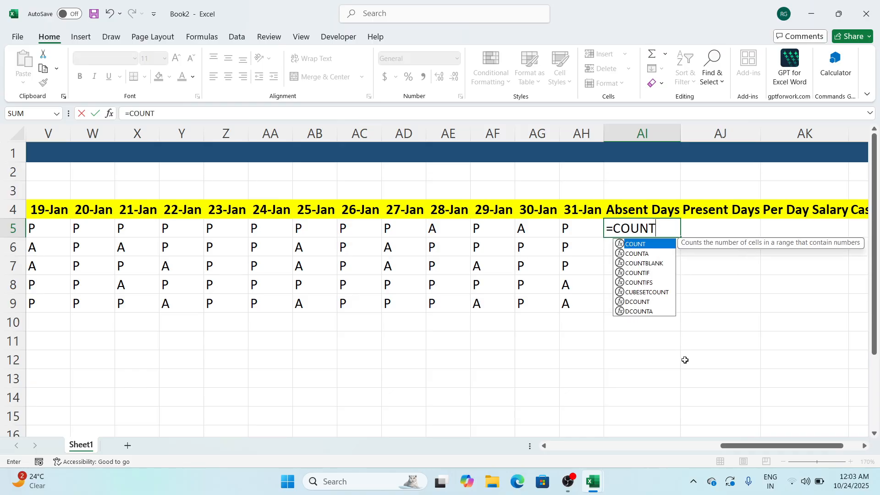
pyautogui.write('IF')
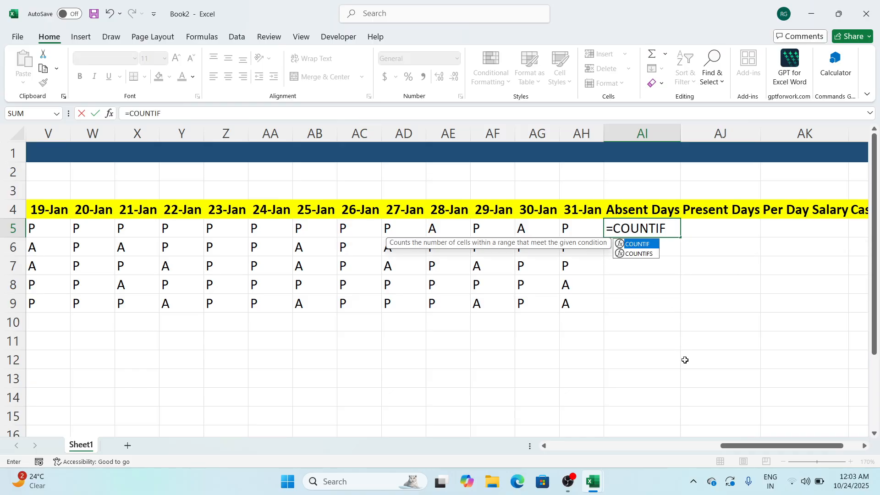
pyautogui.write('(')
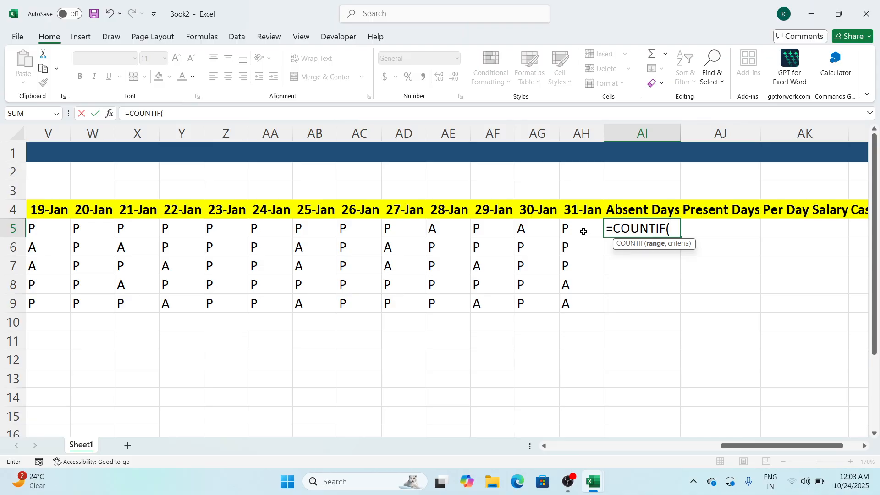
pyautogui.moveTo(561, 228); pyautogui.dragTo(223, 228)
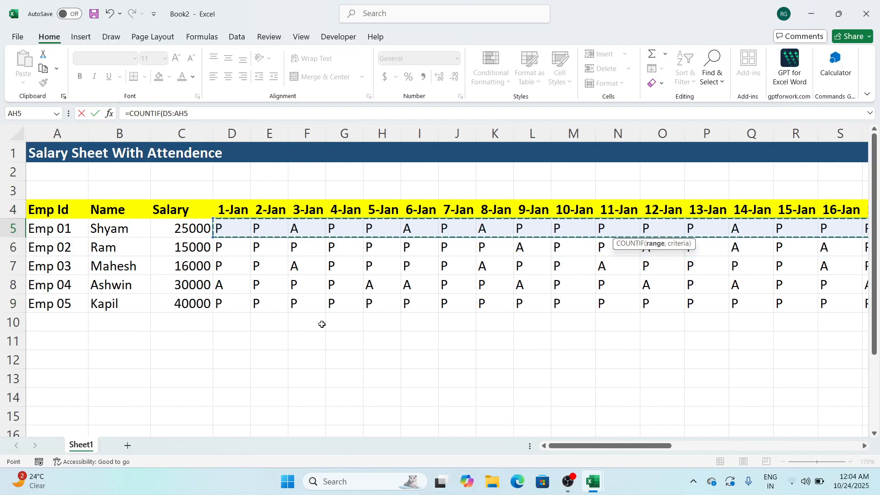
pyautogui.write(',')
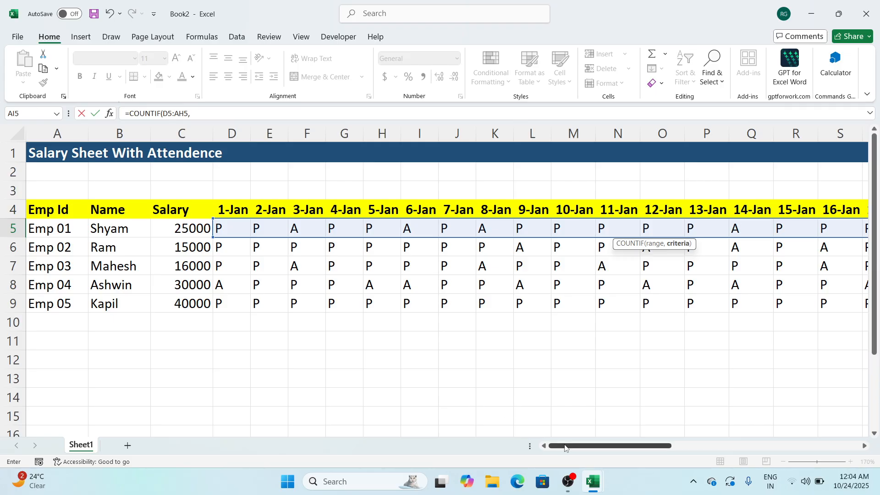
pyautogui.click(427, 229)
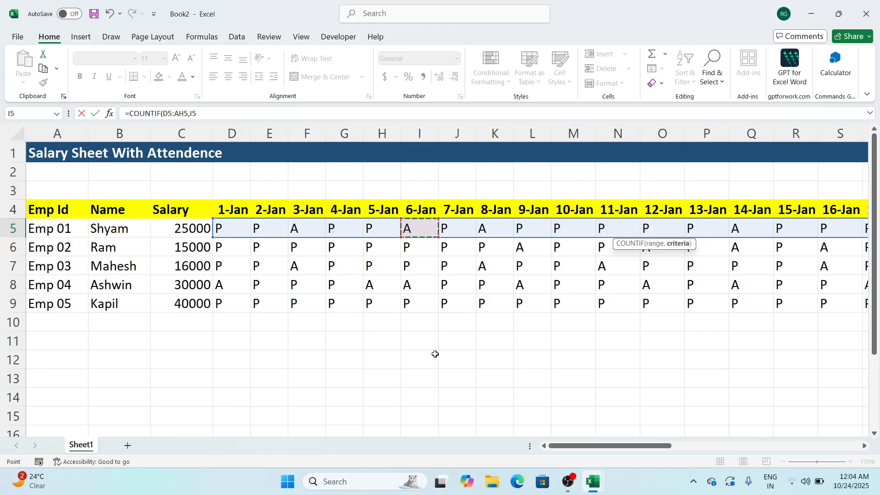
pyautogui.press('Return')
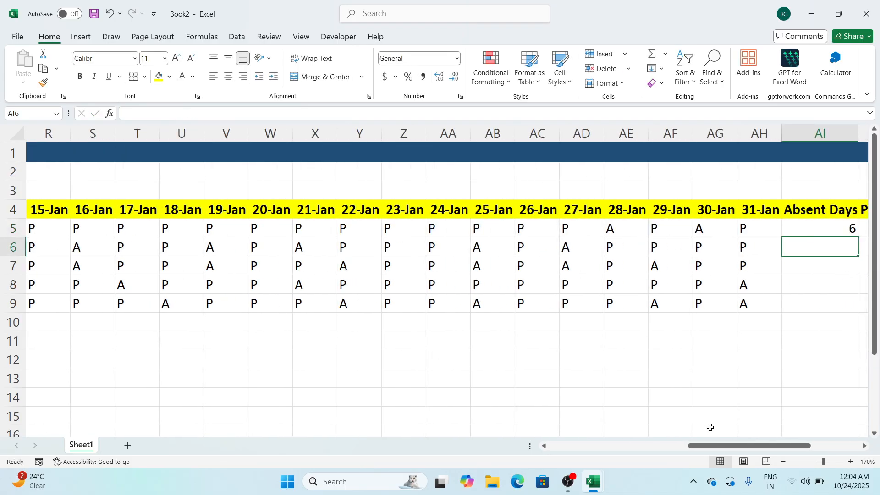
# Replace the criteria in the AI5 COUNTIF formula with the text "A"
pyautogui.moveTo(699, 447); pyautogui.dragTo(498, 456)
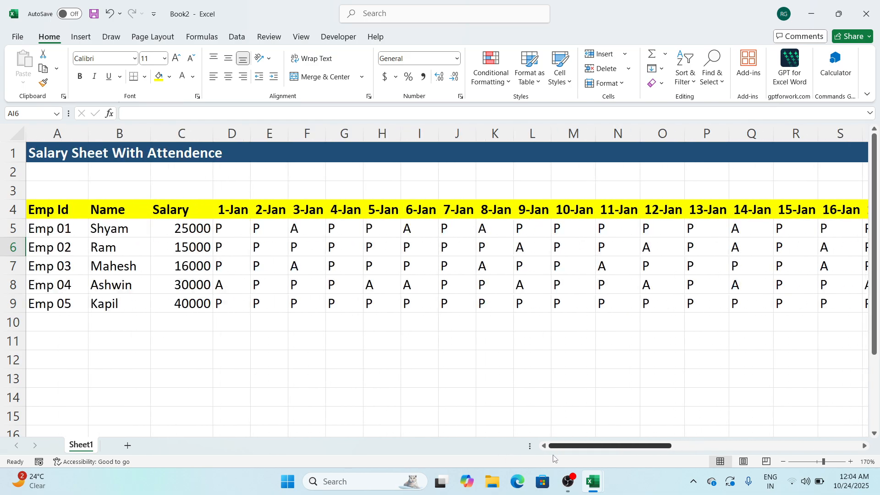
pyautogui.moveTo(554, 459); pyautogui.dragTo(703, 459)
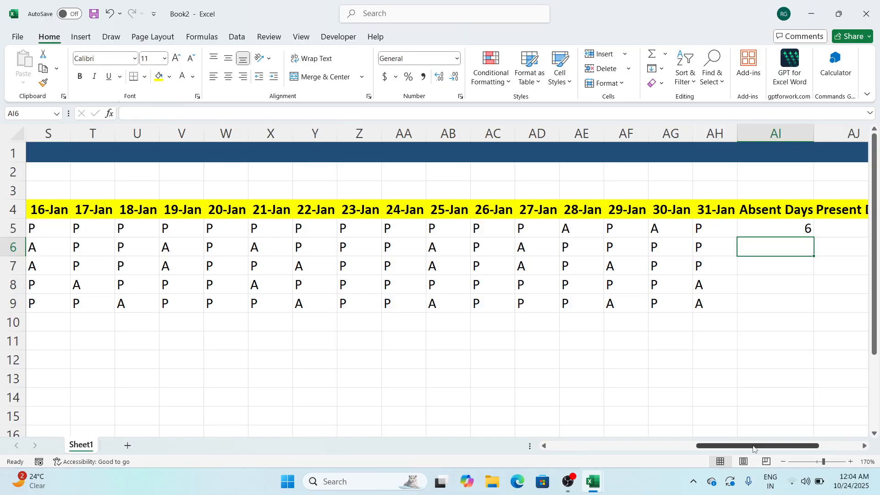
pyautogui.click(779, 232)
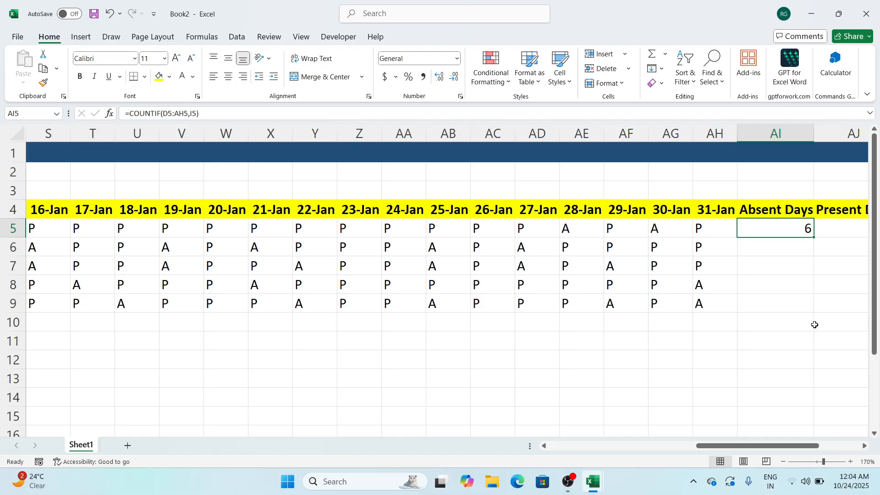
pyautogui.press('F2')
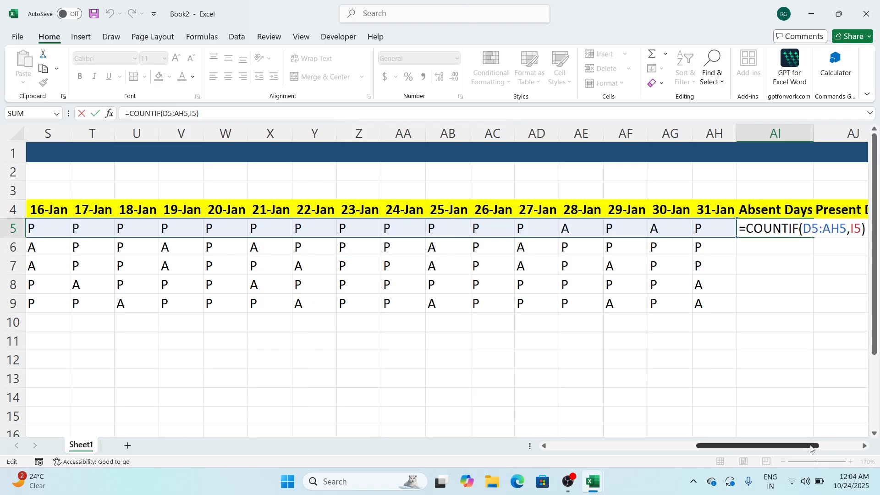
pyautogui.moveTo(812, 447); pyautogui.dragTo(827, 450)
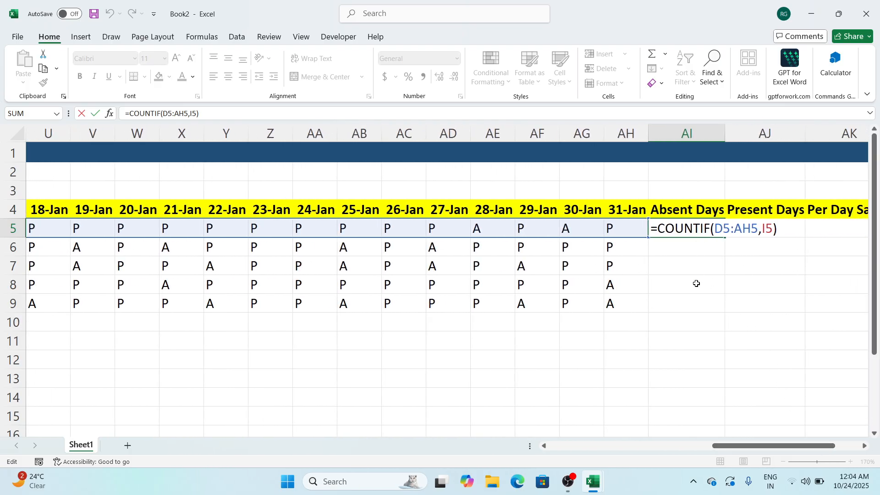
pyautogui.click(773, 229)
pyautogui.press('BackSpace')
pyautogui.press('BackSpace')
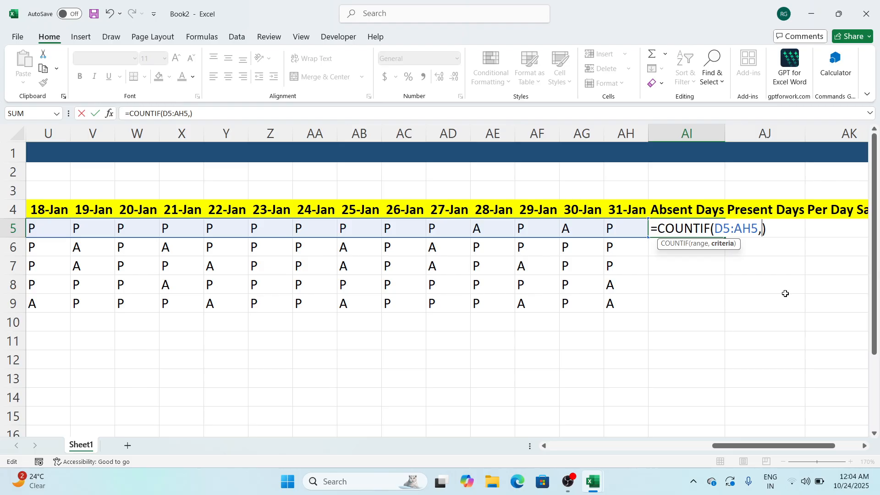
pyautogui.write('"A"')
pyautogui.press('Return')
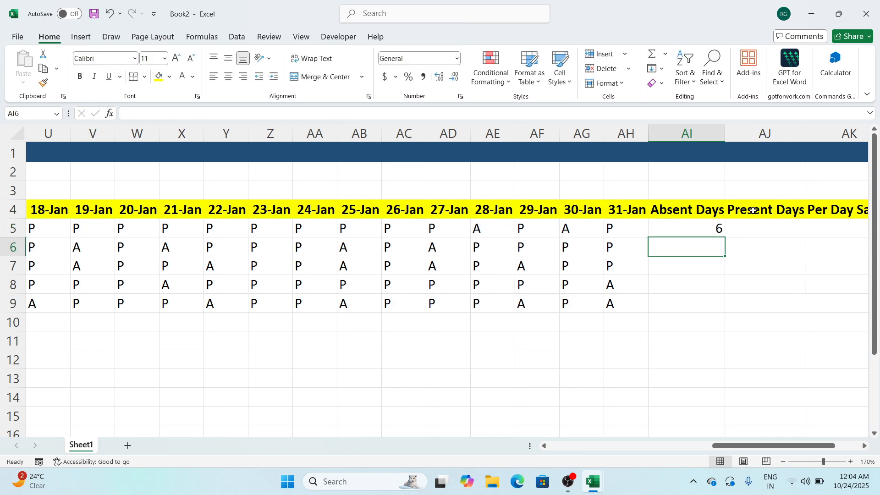
# Copy the Absent Days formula from AI5 down to AI9
pyautogui.click(715, 228)
pyautogui.moveTo(725, 237); pyautogui.dragTo(719, 306)
pyautogui.click(772, 326)
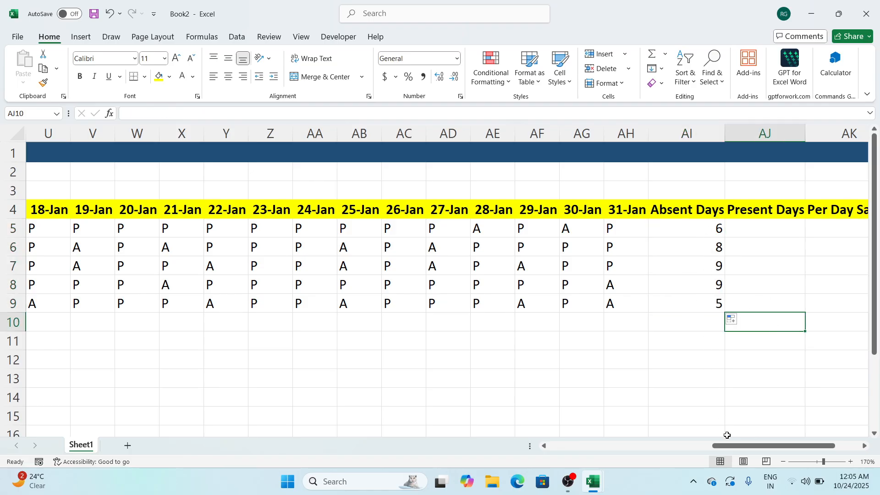
# Enter =COUNTIF(D5:AH5,"P") in AJ5 to count the first employee's present days
pyautogui.moveTo(728, 445)
pyautogui.mouseDown()
pyautogui.moveTo(566, 445)
pyautogui.moveTo(738, 446)
pyautogui.mouseUp()
pyautogui.click(706, 232)
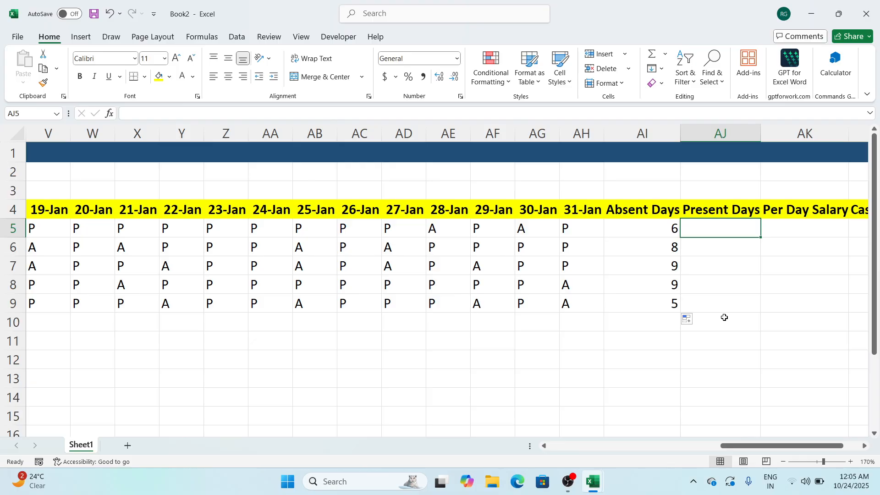
pyautogui.write('=COU')
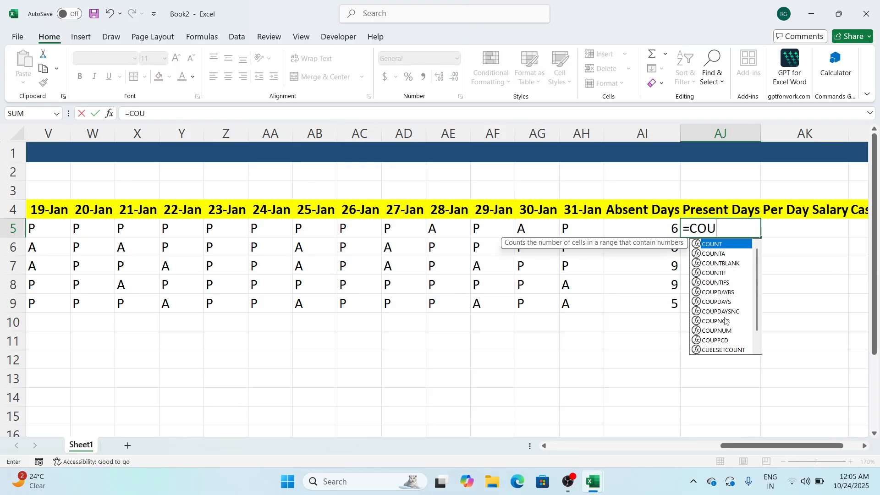
pyautogui.write('NTIF(')
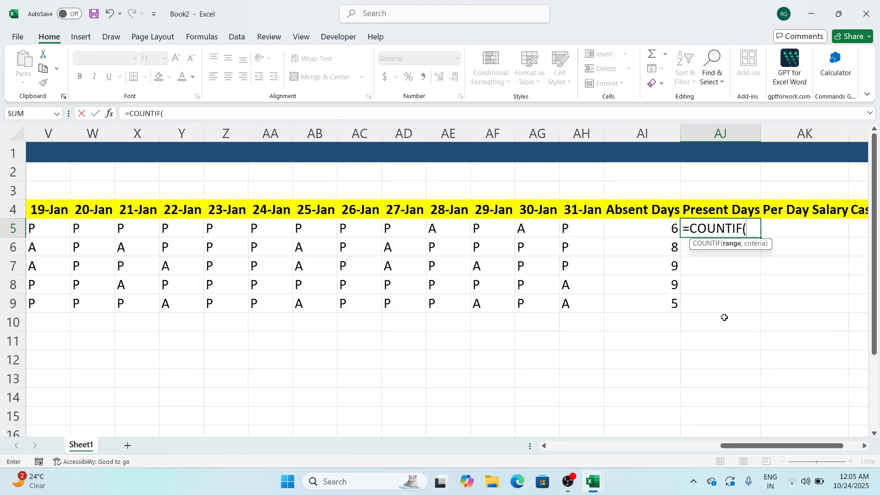
pyautogui.moveTo(577, 225); pyautogui.dragTo(236, 245)
pyautogui.write(',"P')
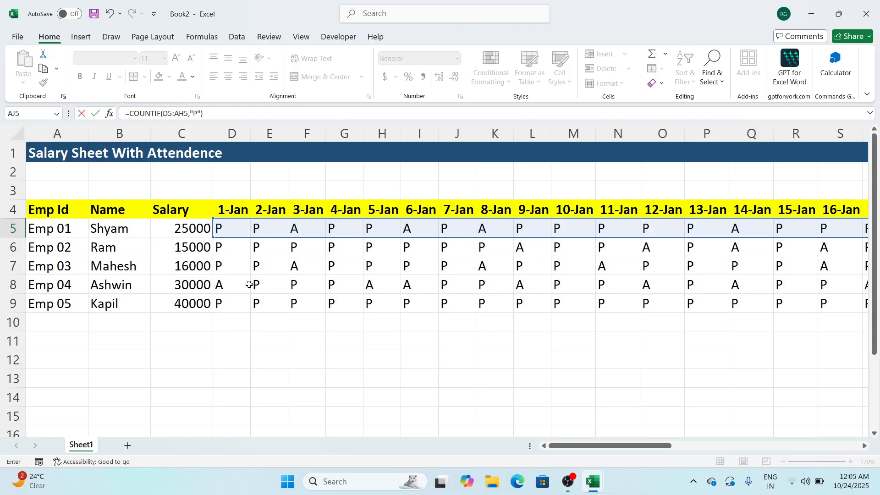
pyautogui.press('Return')
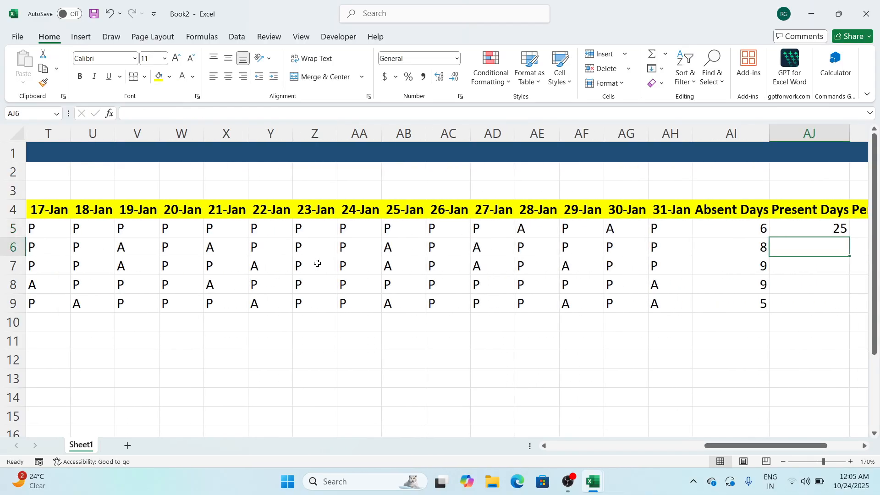
# Copy the Present Days formula from AJ5 down to AJ9
pyautogui.click(795, 228)
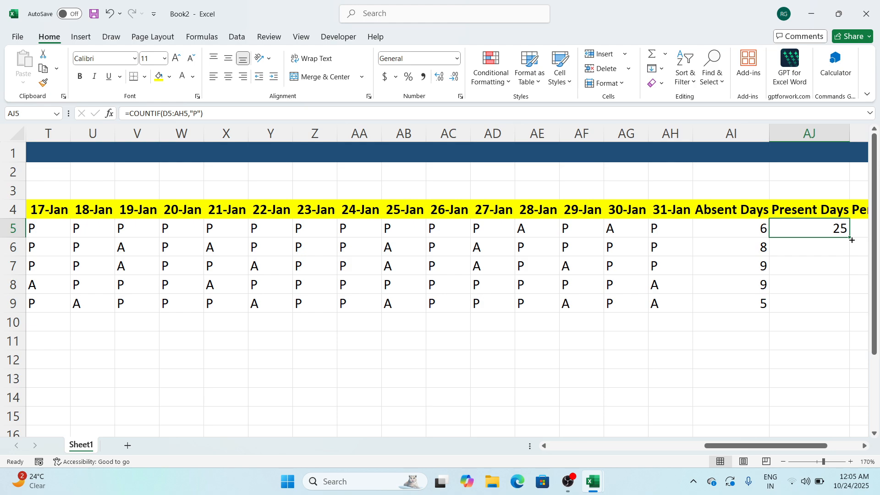
pyautogui.moveTo(851, 239); pyautogui.dragTo(847, 304)
pyautogui.click(811, 362)
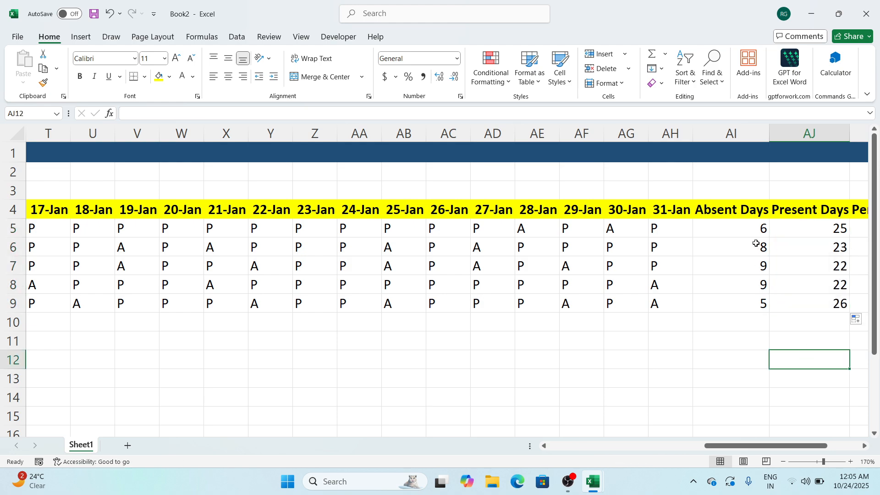
pyautogui.moveTo(755, 228); pyautogui.dragTo(756, 300)
pyautogui.moveTo(829, 237); pyautogui.dragTo(820, 302)
pyautogui.click(802, 357)
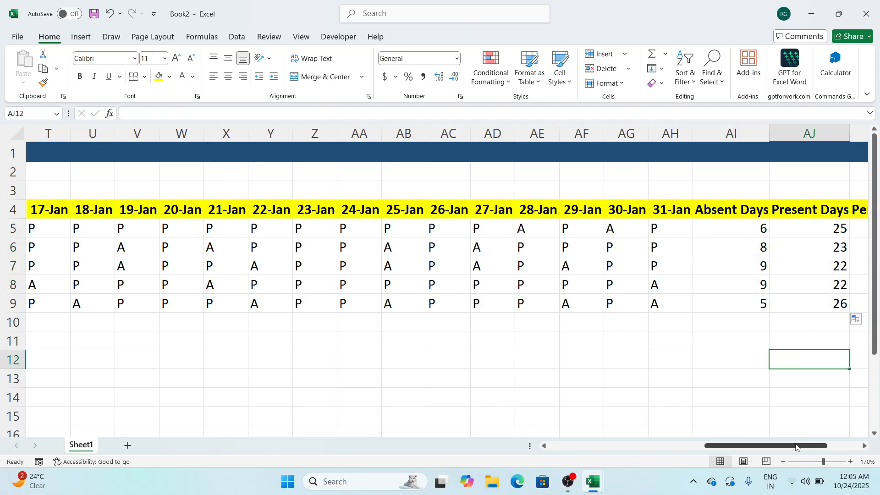
# Enter =C5/31 in AK5 to calculate the first employee's per-day salary
pyautogui.moveTo(796, 447); pyautogui.dragTo(828, 446)
pyautogui.click(723, 228)
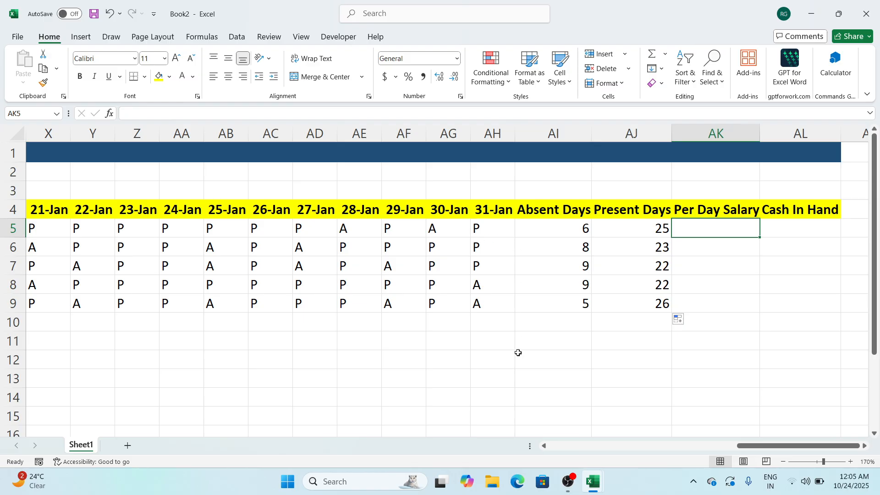
pyautogui.write('=')
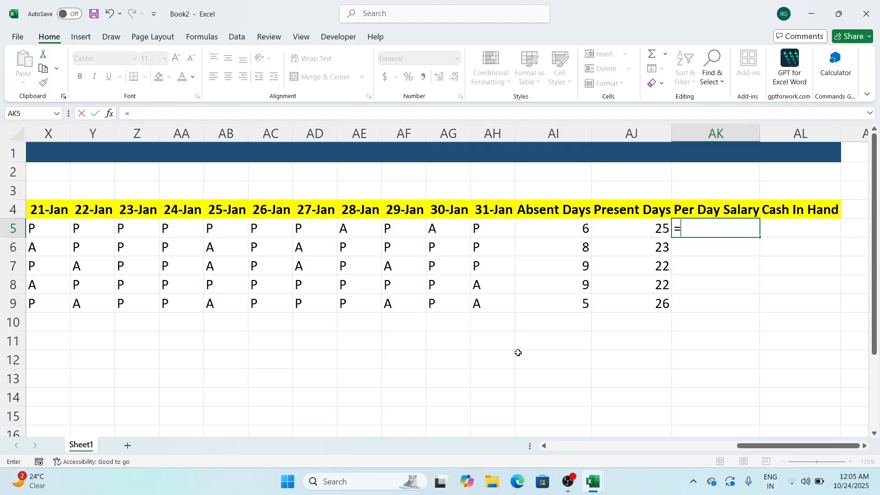
pyautogui.moveTo(741, 448); pyautogui.dragTo(526, 456)
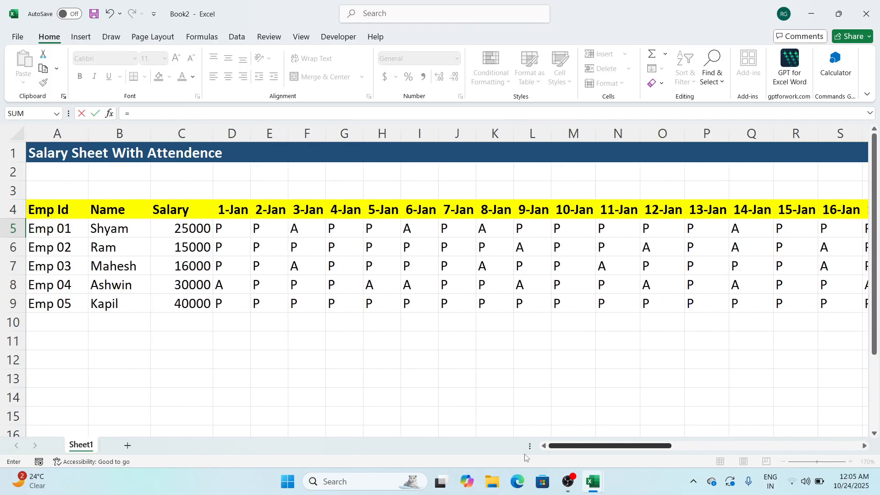
pyautogui.click(206, 228)
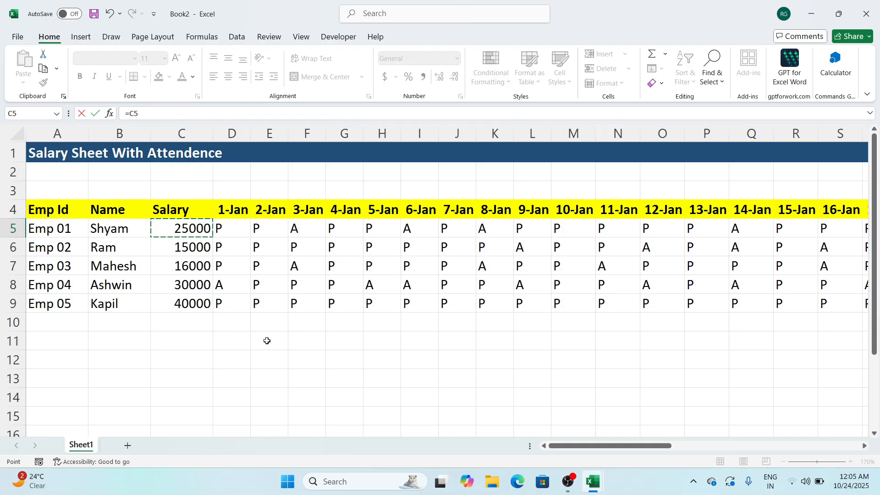
pyautogui.write('/31')
pyautogui.press('Return')
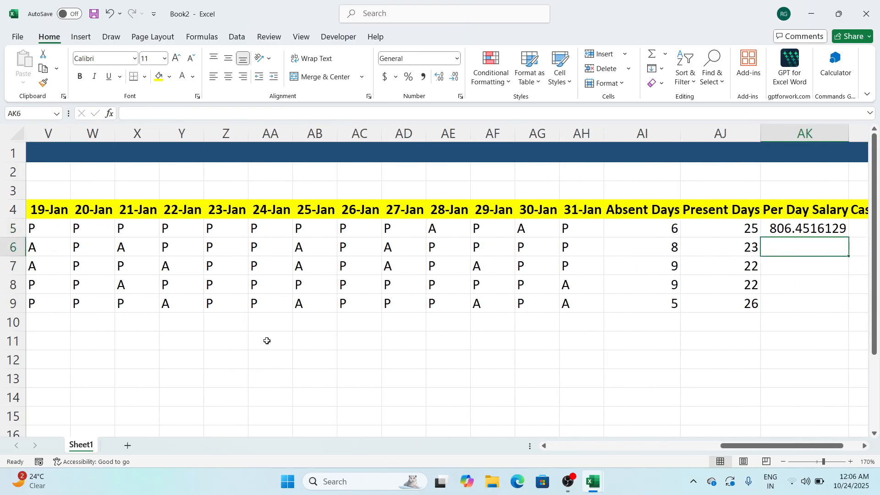
# Copy the Per Day Salary formula from AK5 down to AK9
pyautogui.click(798, 230)
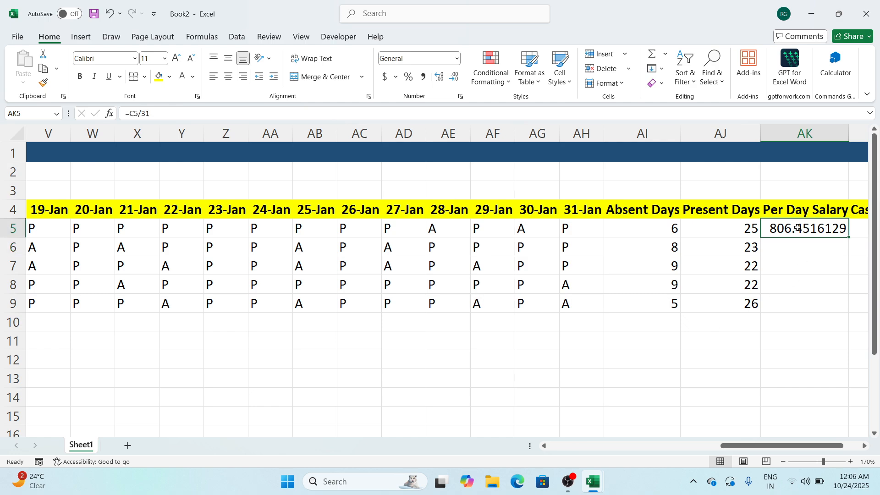
pyautogui.moveTo(849, 239); pyautogui.dragTo(844, 312)
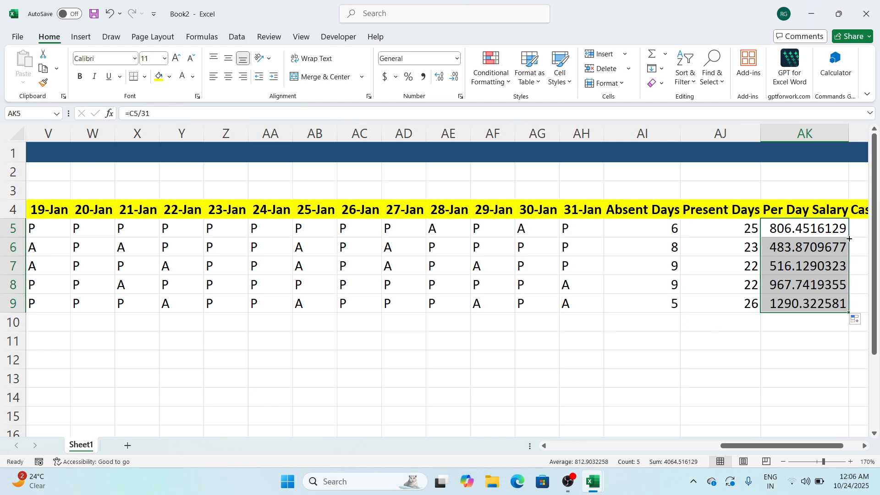
pyautogui.click(822, 359)
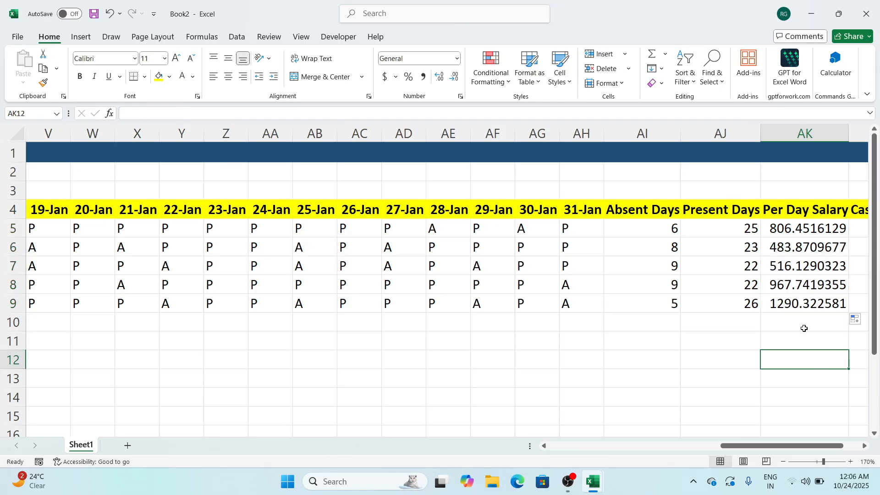
pyautogui.moveTo(781, 446); pyautogui.dragTo(550, 428)
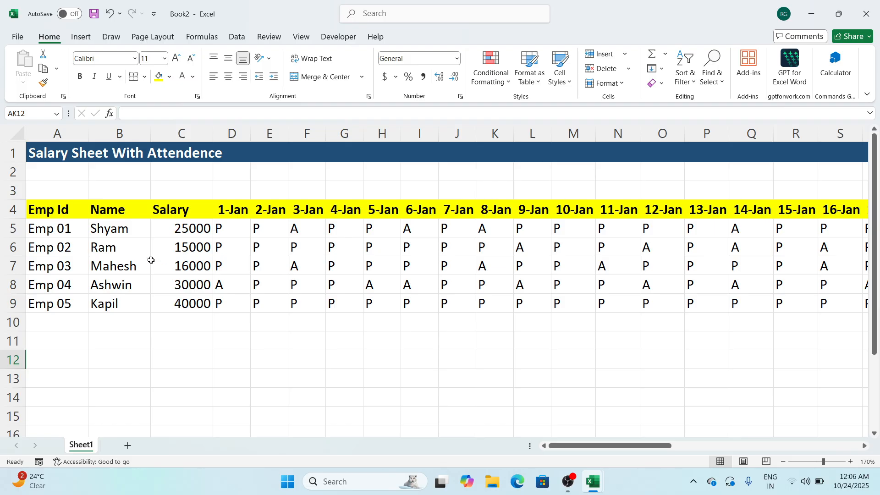
# Enter =AK5*AJ5 in AL5 to calculate the first employee's cash in hand
pyautogui.moveTo(655, 445); pyautogui.dragTo(845, 443)
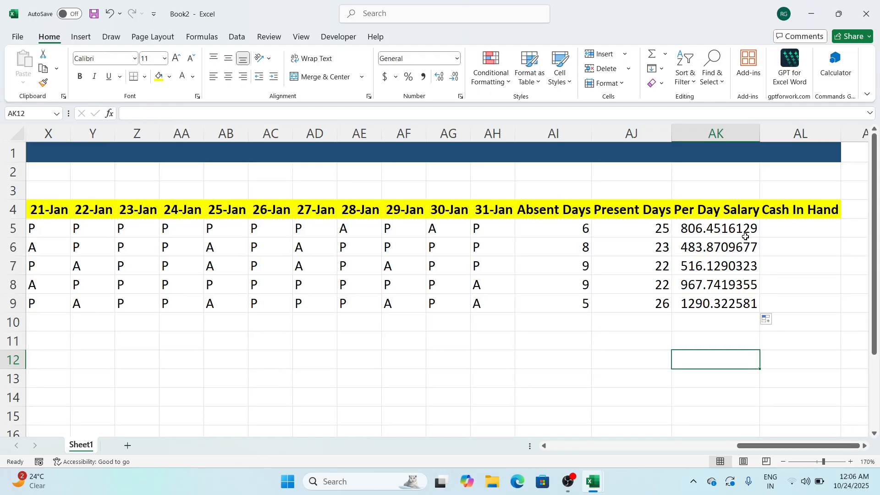
pyautogui.click(803, 230)
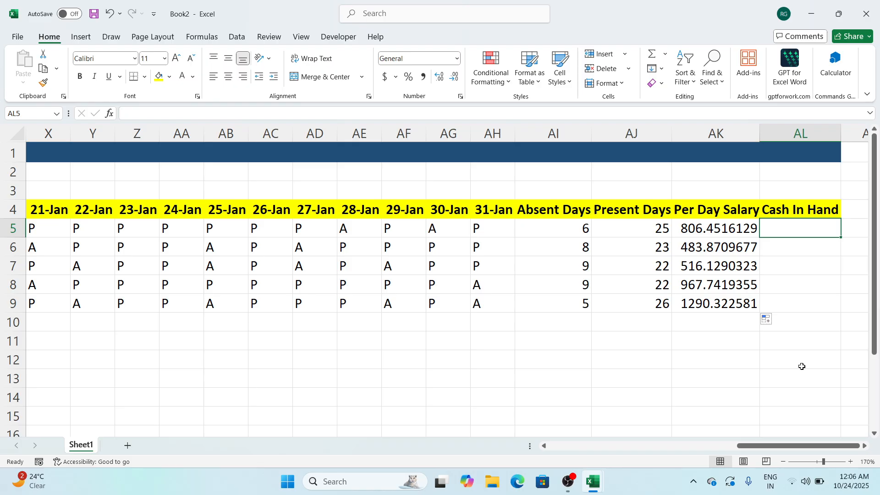
pyautogui.click(632, 230)
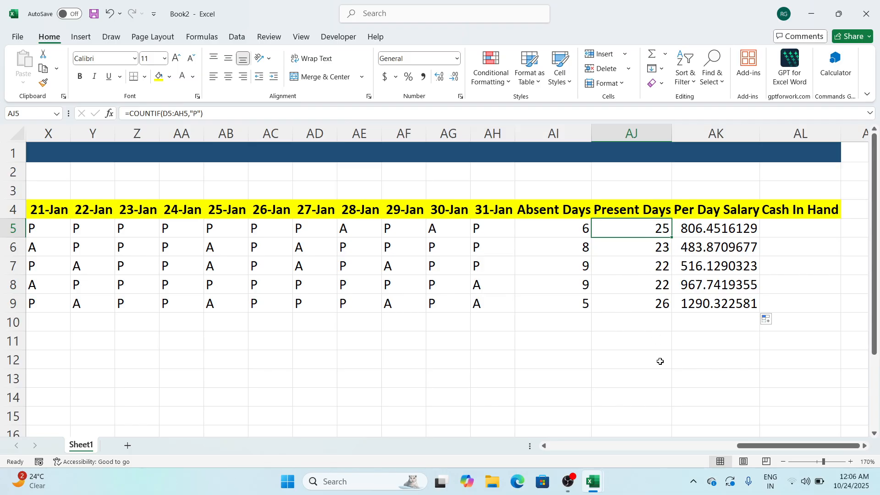
pyautogui.click(708, 233)
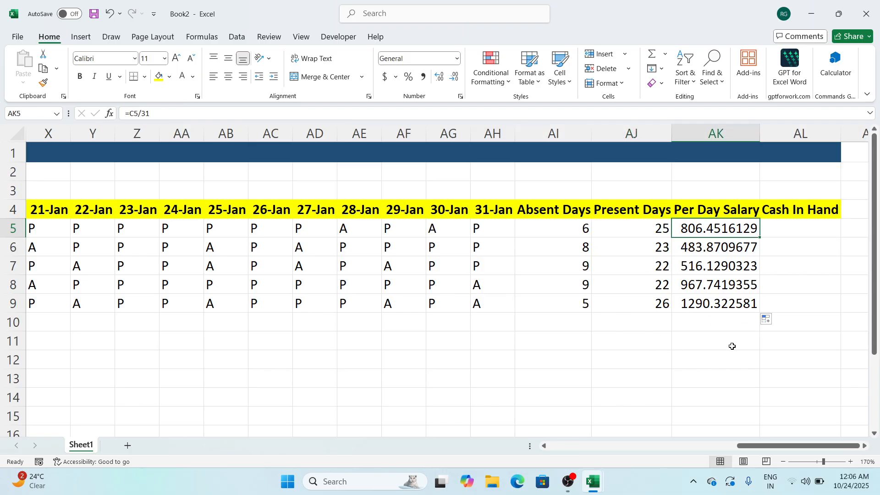
pyautogui.click(791, 234)
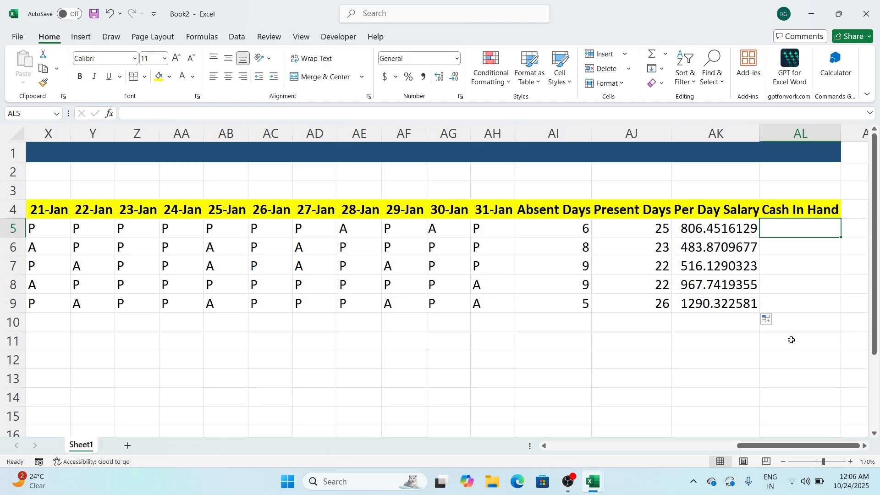
pyautogui.write('=')
pyautogui.press('Left')
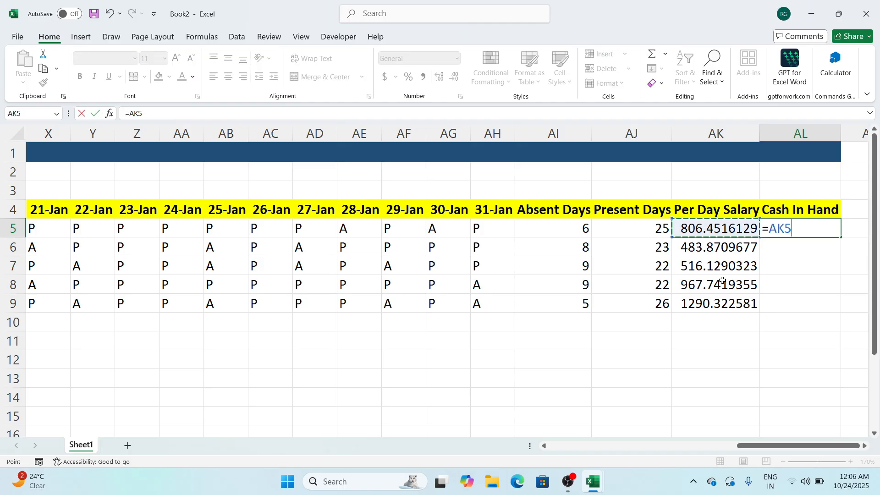
pyautogui.write('*')
pyautogui.click(656, 231)
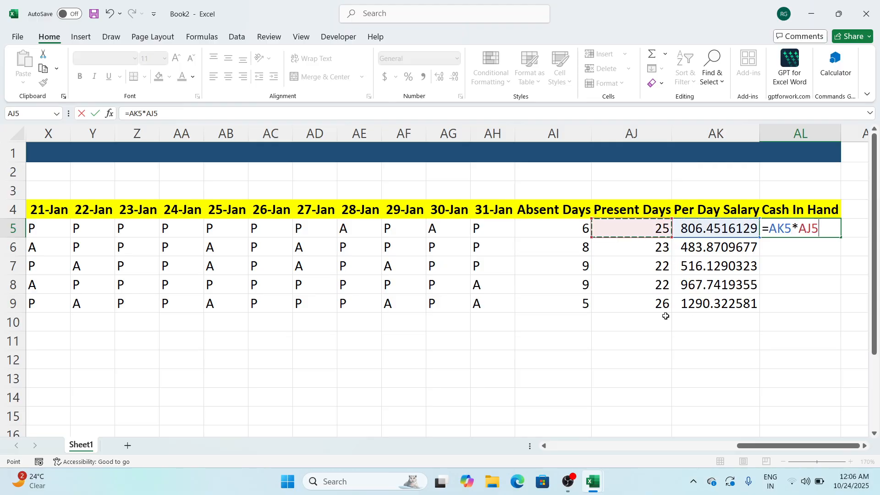
pyautogui.press('Return')
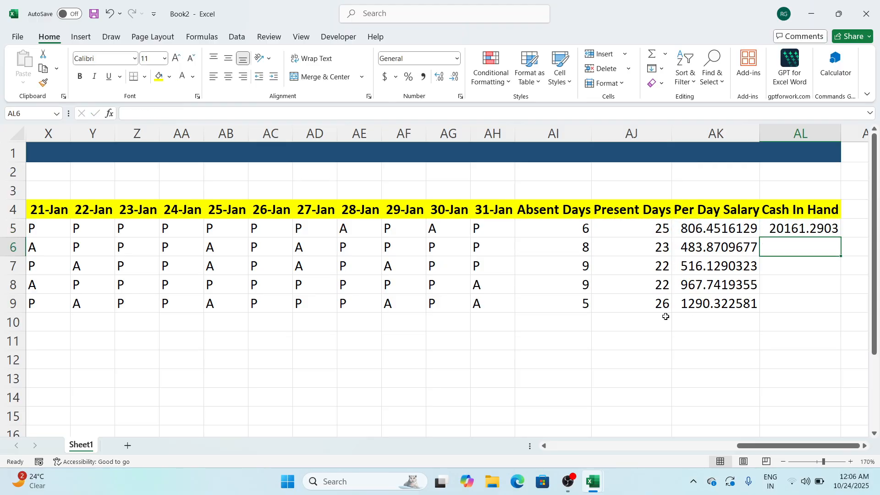
# Copy the Cash In Hand formula from AL5 down to AL9
pyautogui.click(820, 232)
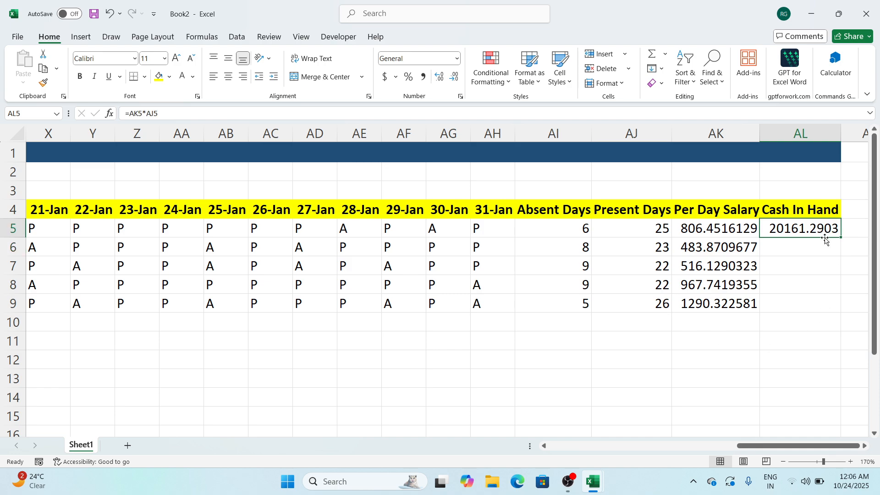
pyautogui.moveTo(842, 238); pyautogui.dragTo(842, 308)
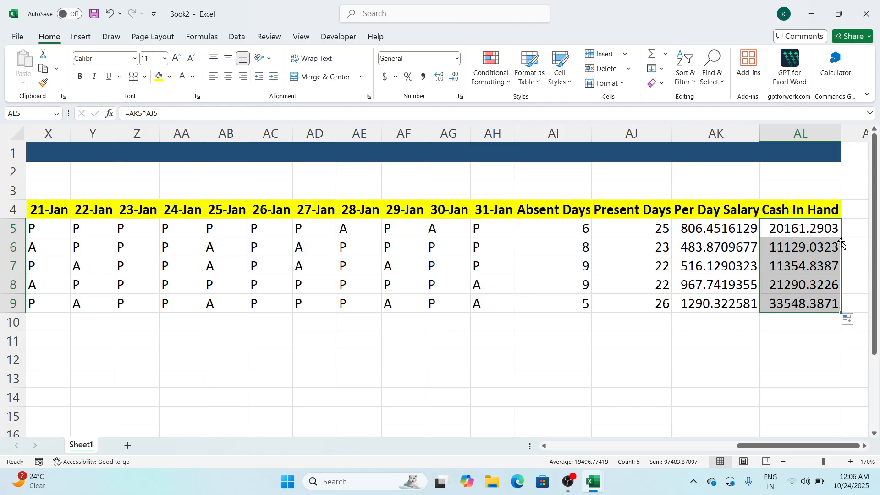
pyautogui.click(803, 352)
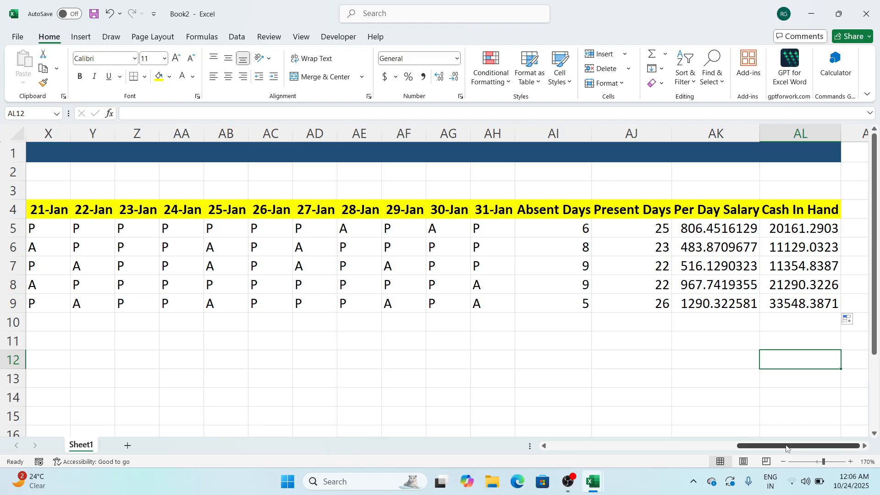
# Review the Absent Days, Present Days and Cash In Hand columns for all five employees
pyautogui.moveTo(568, 215); pyautogui.dragTo(567, 299)
pyautogui.moveTo(625, 211); pyautogui.dragTo(626, 302)
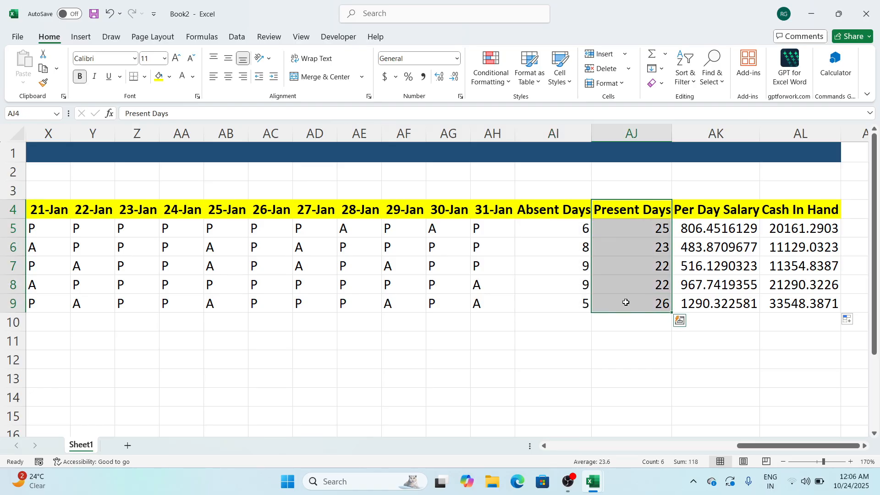
pyautogui.moveTo(814, 212); pyautogui.dragTo(796, 305)
pyautogui.click(803, 343)
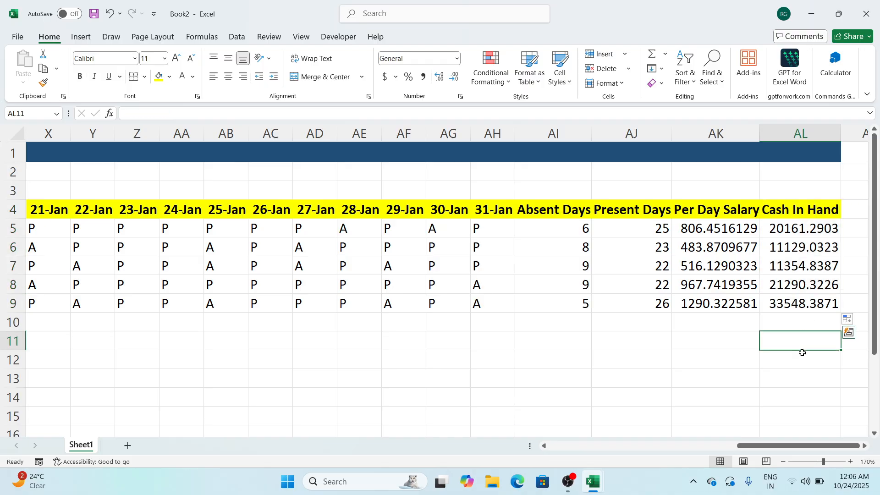
pyautogui.moveTo(793, 446); pyautogui.dragTo(604, 447)
pyautogui.click(560, 395)
pyautogui.click(617, 391)
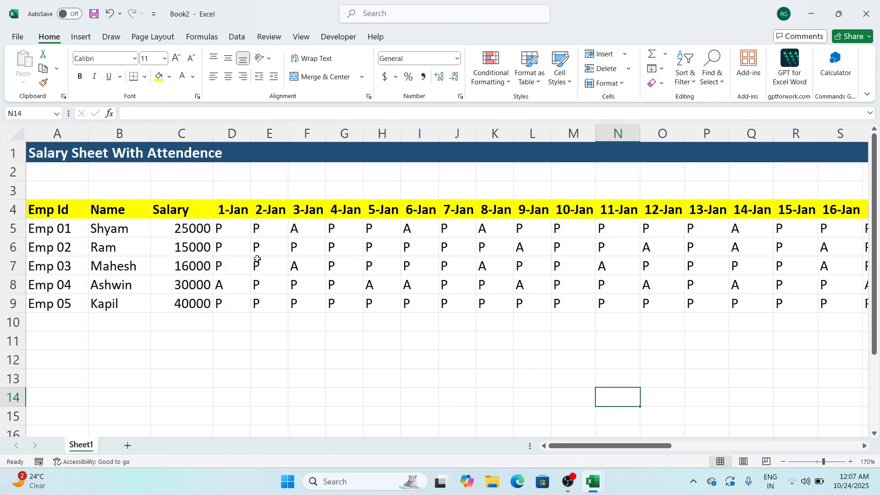
# Add a Text that Contains conditional format to D5:AH9 that gives cells containing A Light Red Fill with Dark Red Text
pyautogui.moveTo(231, 227); pyautogui.dragTo(678, 301)
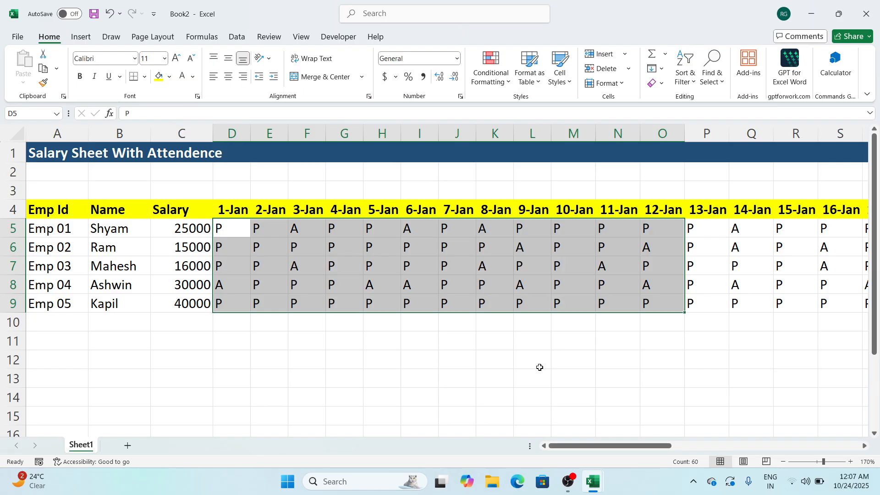
pyautogui.click(462, 347)
pyautogui.click(238, 233)
pyautogui.moveTo(238, 232); pyautogui.dragTo(506, 305)
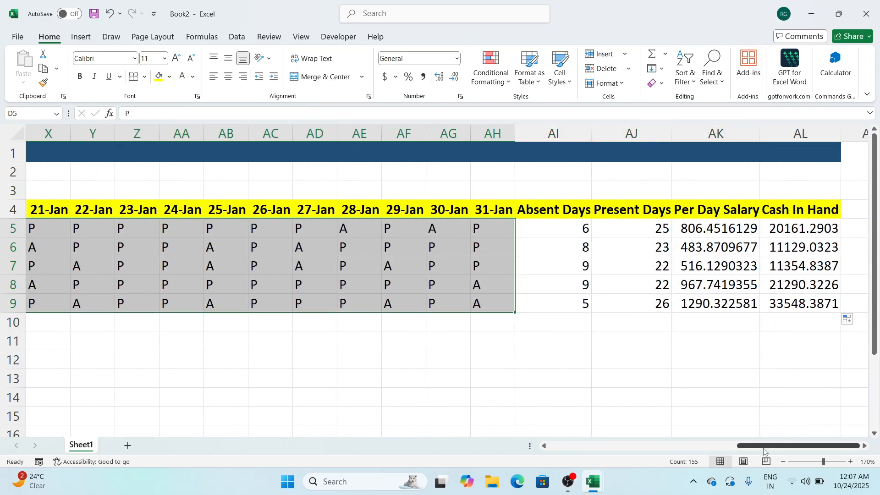
pyautogui.moveTo(765, 447); pyautogui.dragTo(570, 454)
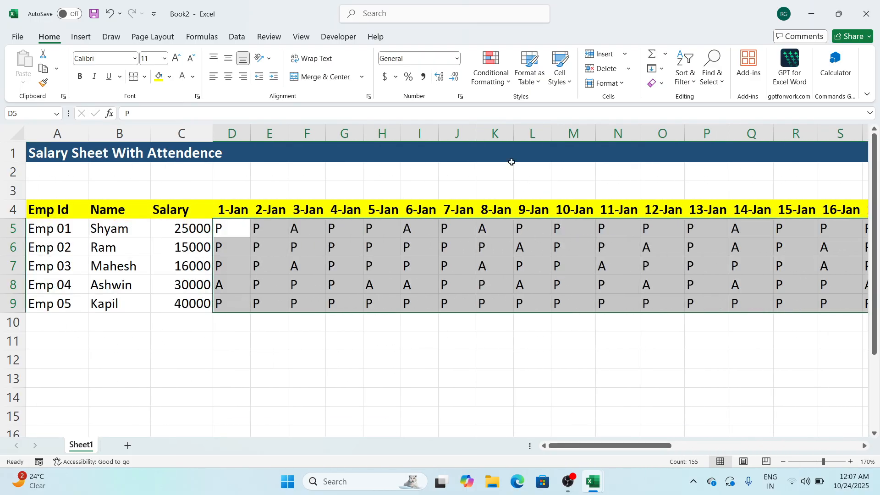
pyautogui.click(498, 80)
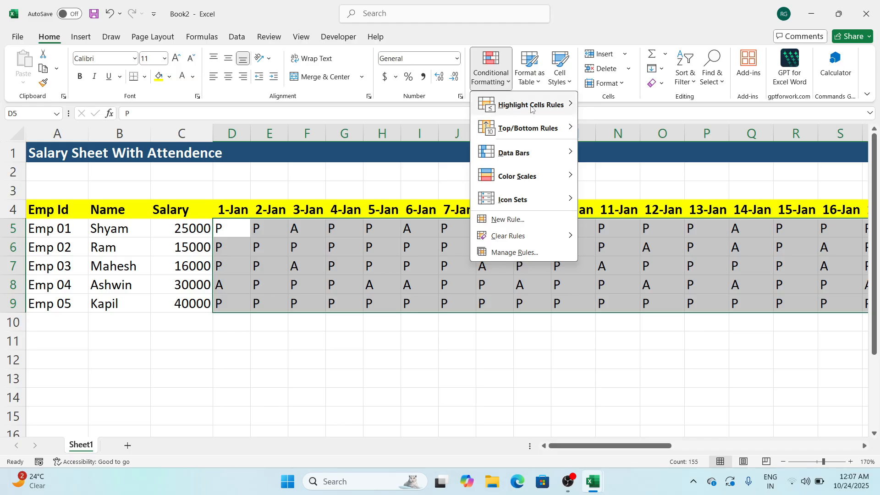
pyautogui.moveTo(546, 108)
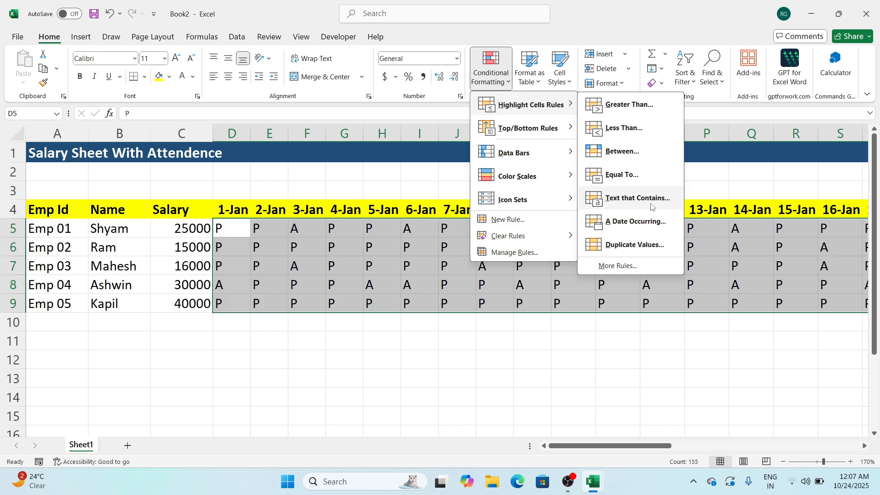
pyautogui.click(636, 199)
pyautogui.click(376, 261)
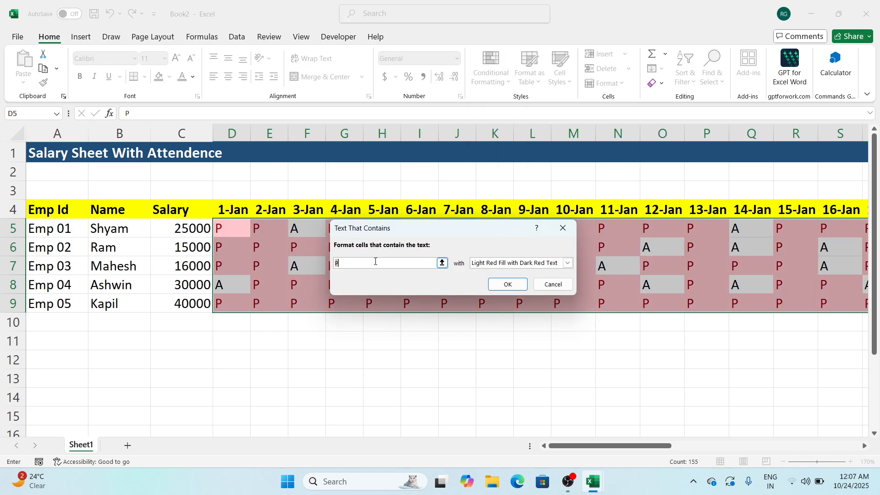
pyautogui.write('A')
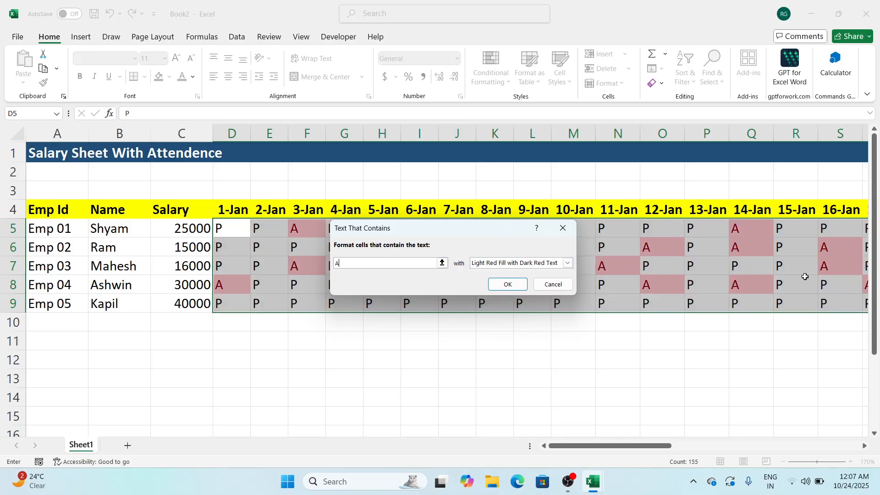
pyautogui.click(507, 285)
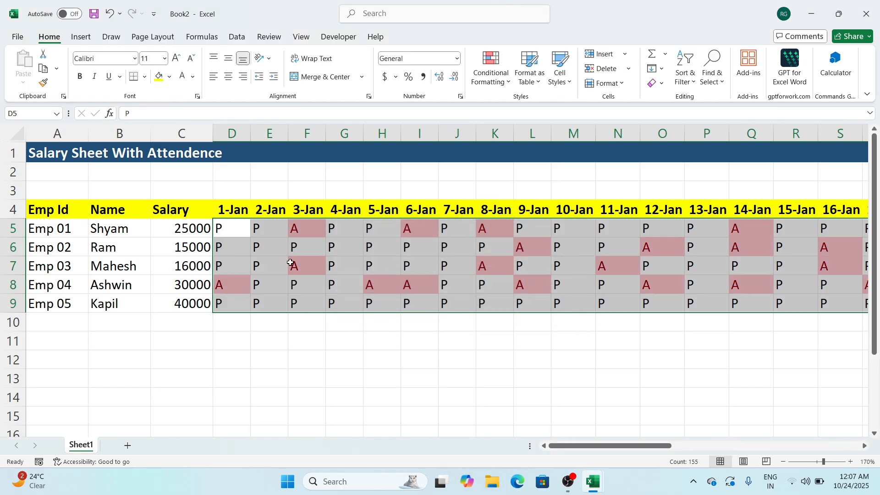
pyautogui.click(316, 344)
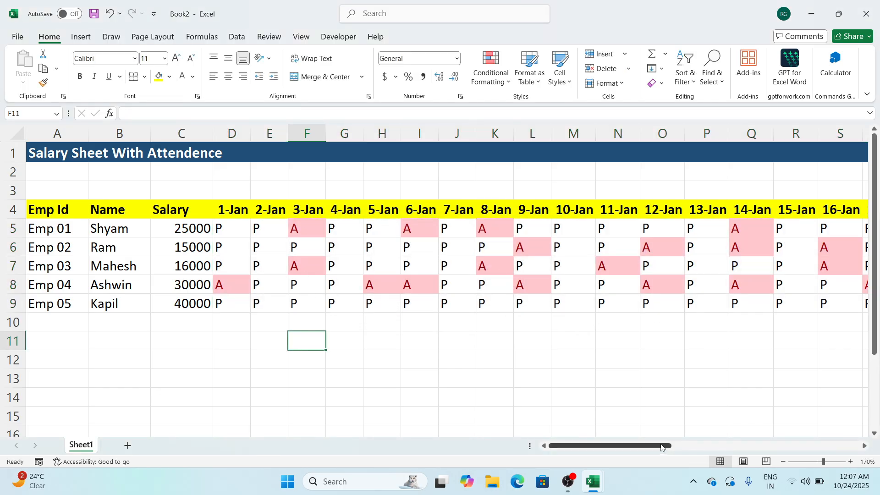
pyautogui.moveTo(664, 445)
pyautogui.mouseDown()
pyautogui.moveTo(831, 445)
pyautogui.moveTo(662, 447)
pyautogui.mouseUp()
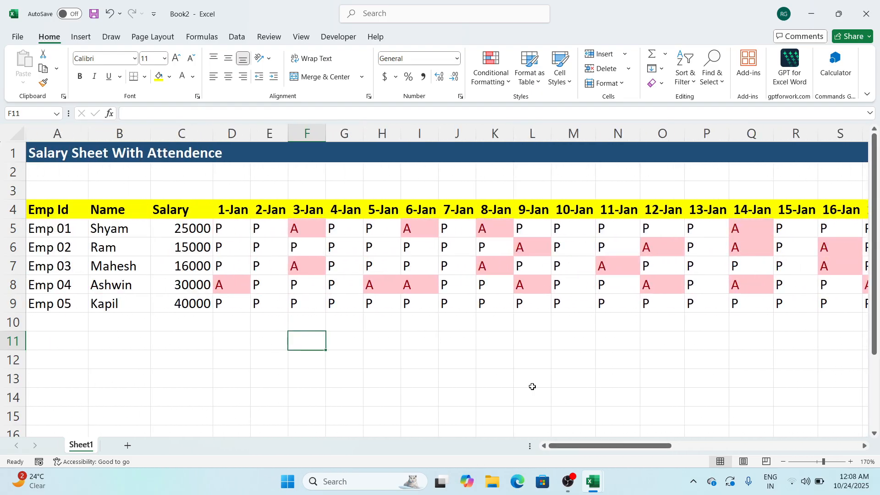
# Add a second Text that Contains rule to D5:AH9 that gives cells containing P Green Fill with Dark Green Text
pyautogui.moveTo(230, 225); pyautogui.dragTo(584, 303)
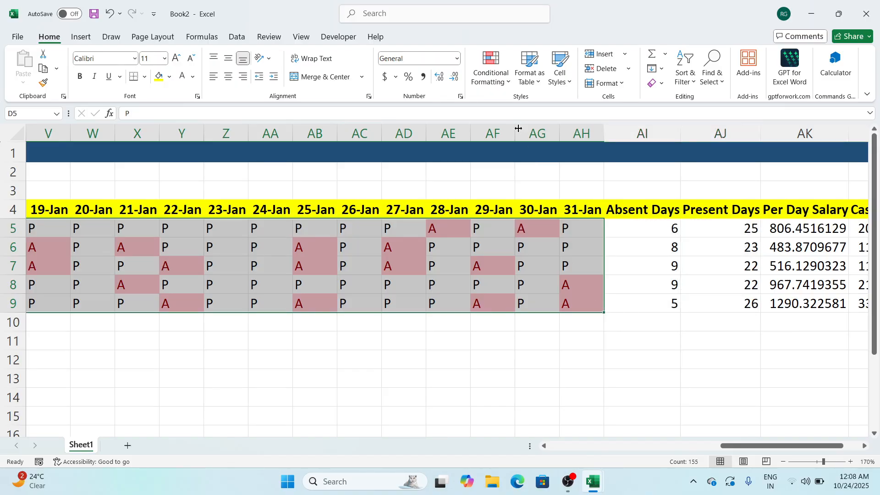
pyautogui.click(490, 76)
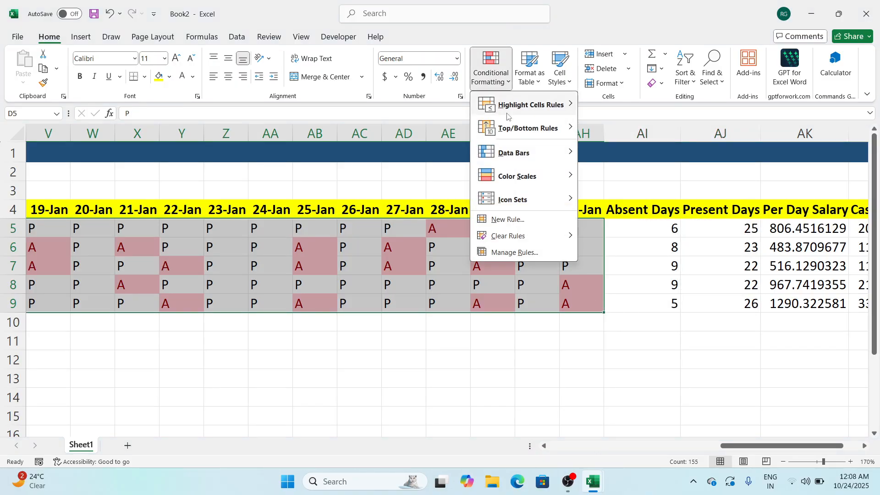
pyautogui.moveTo(518, 106)
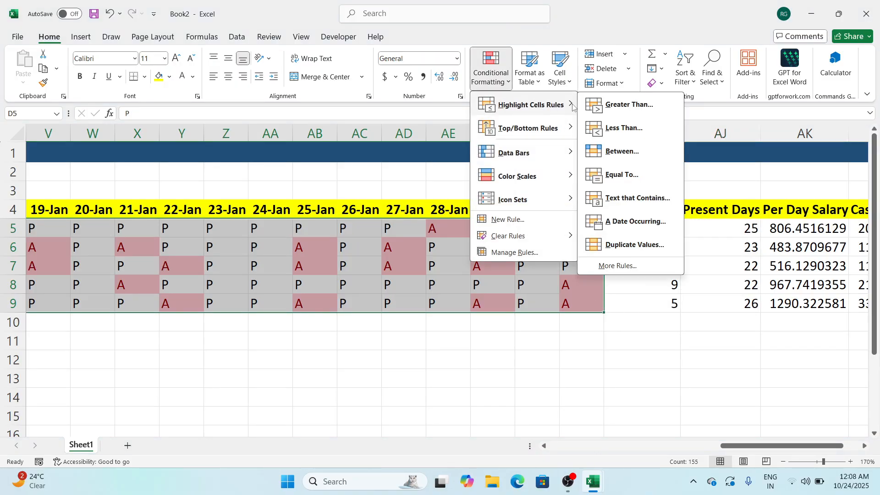
pyautogui.click(614, 199)
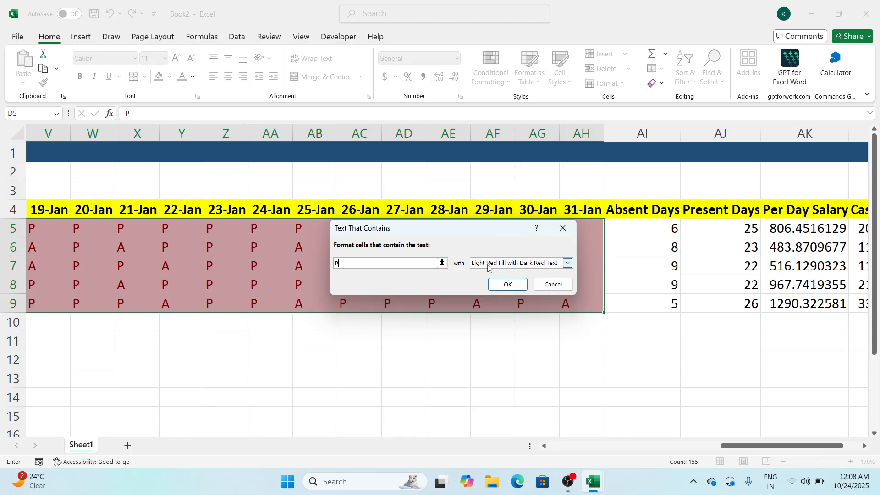
pyautogui.click(567, 264)
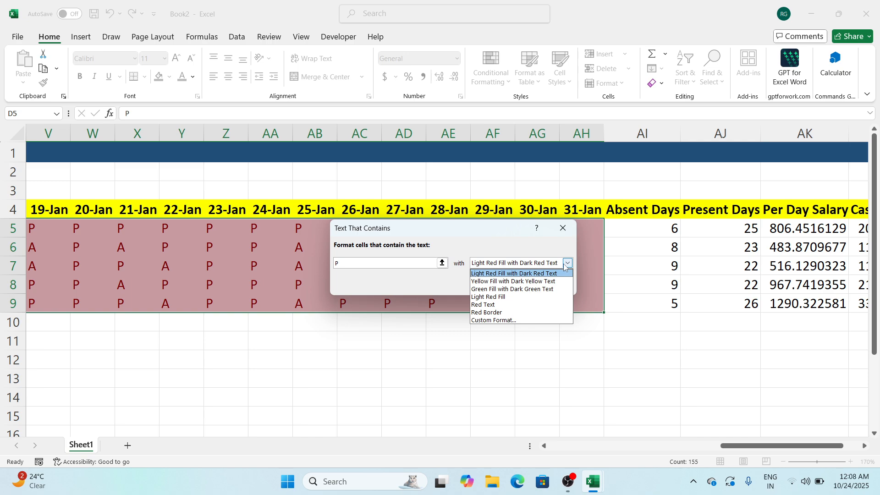
pyautogui.click(547, 289)
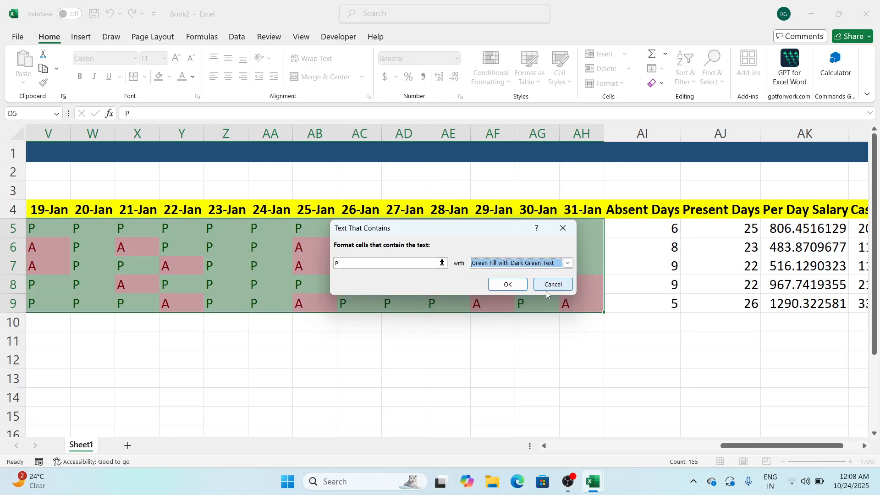
pyautogui.click(508, 285)
pyautogui.click(548, 345)
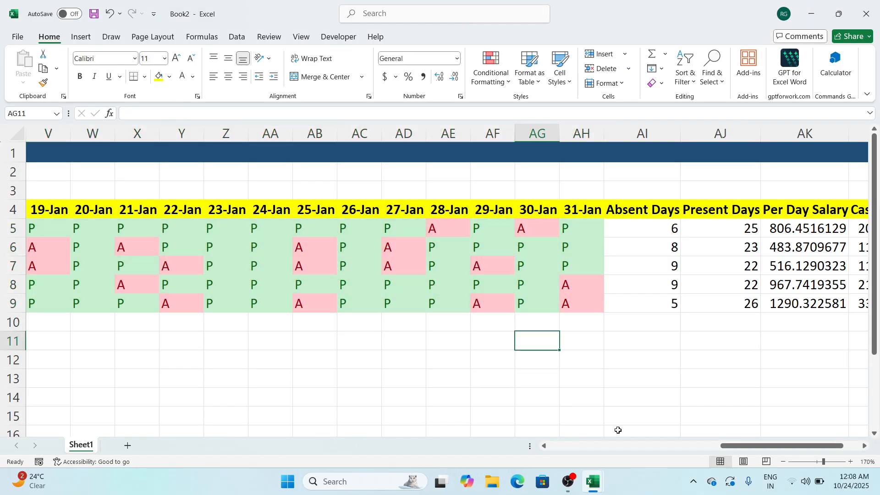
pyautogui.moveTo(735, 447); pyautogui.dragTo(532, 444)
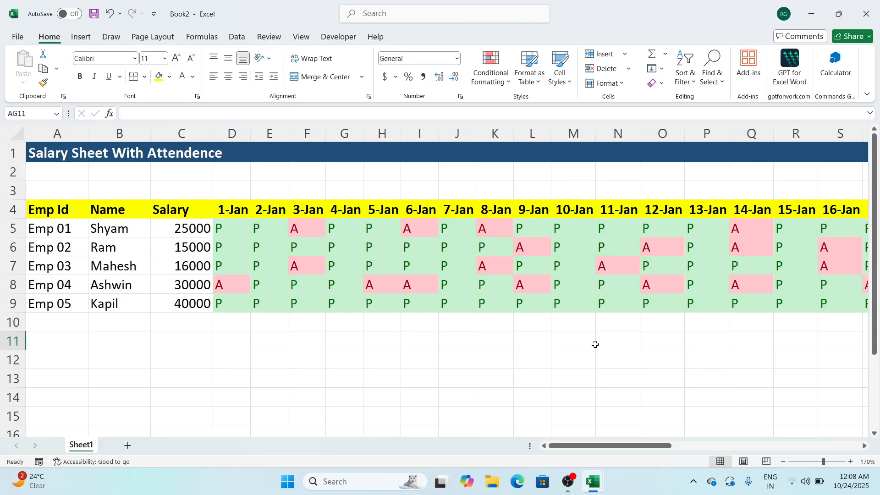
pyautogui.click(622, 382)
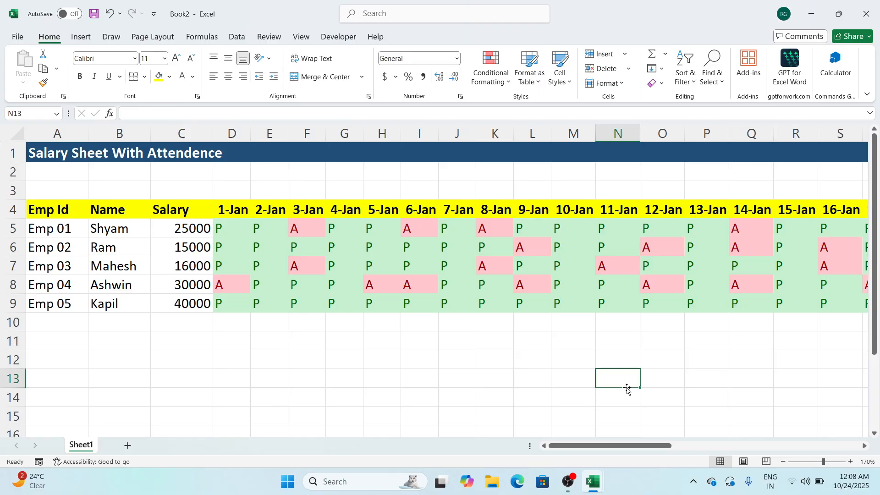